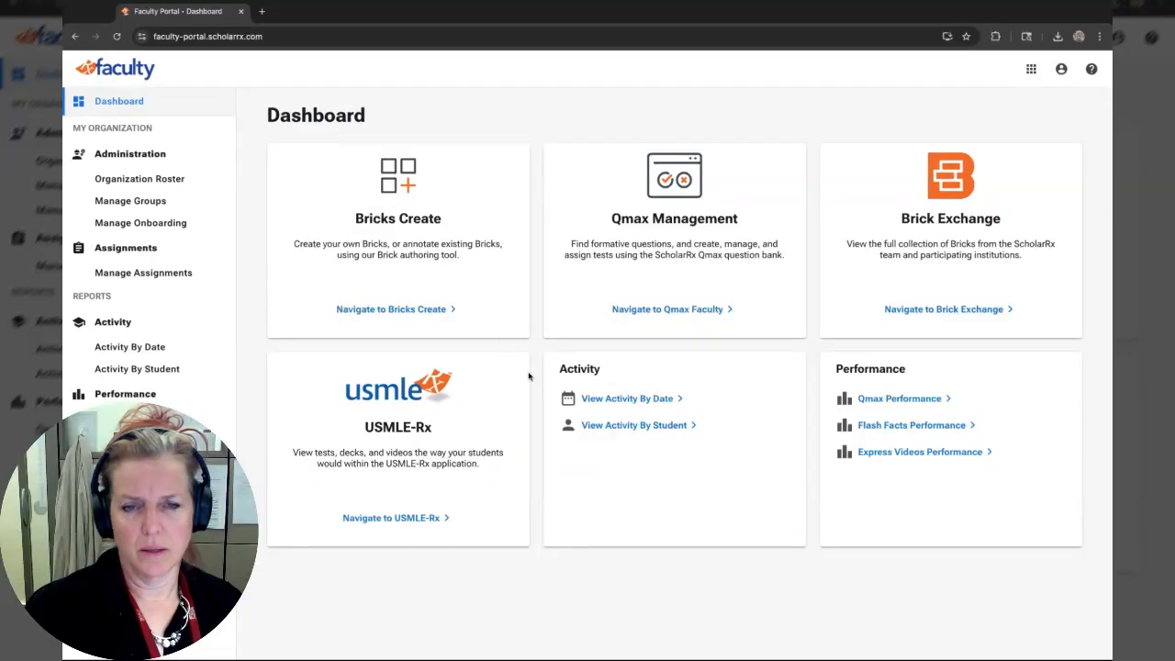
Open Brick Exchange, open the Epigenetics brick and scroll through its content.
left_click(951, 312)
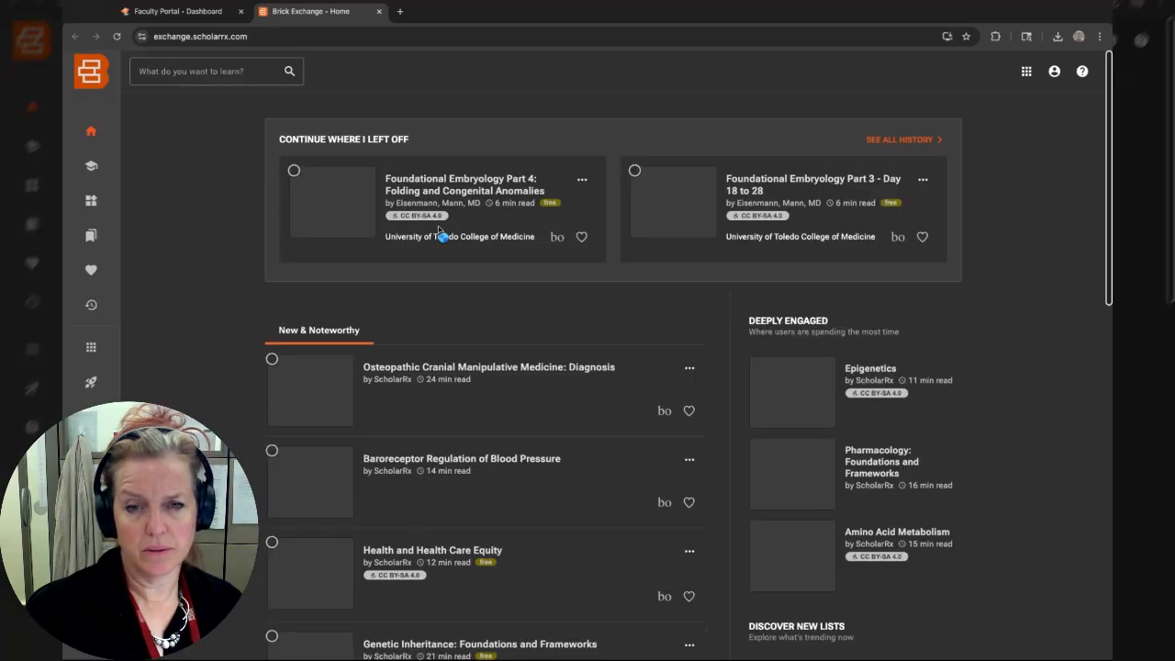
left_click(213, 74)
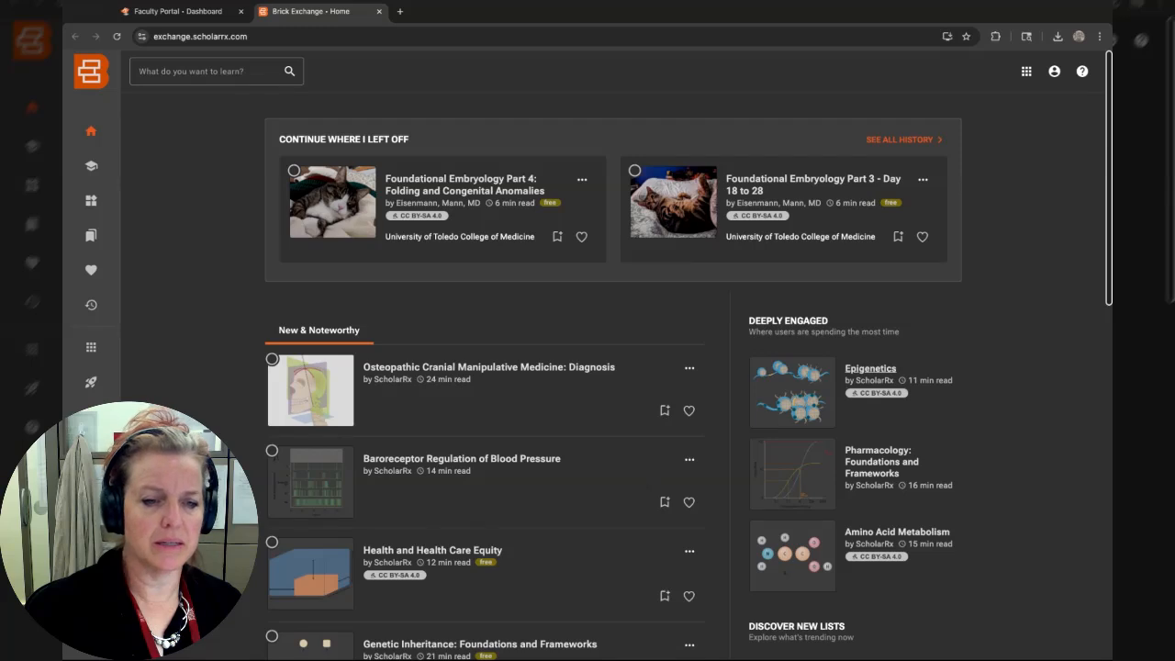
left_click(870, 372)
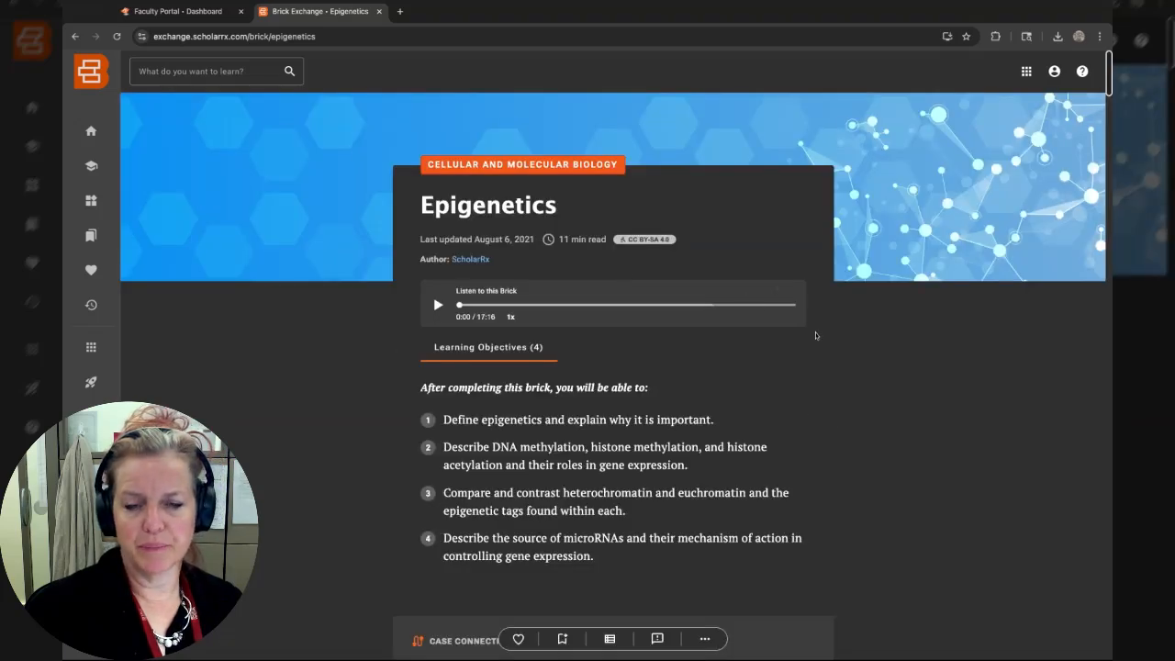
scroll(709, 296, "down", 6)
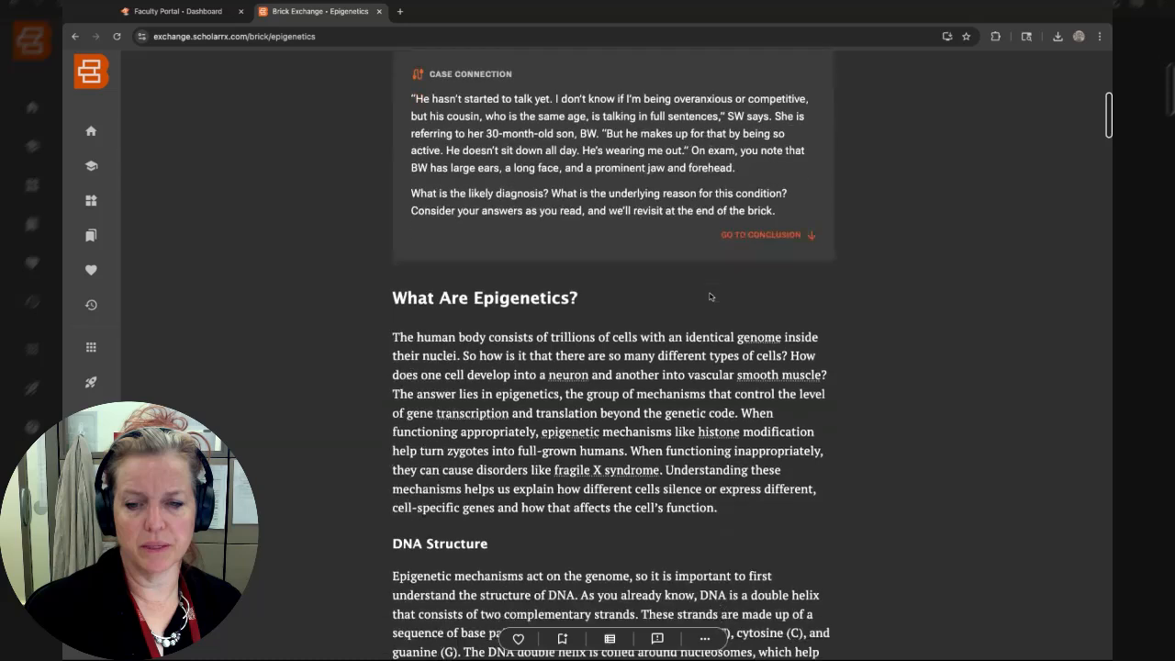
scroll(709, 297, "up", 4)
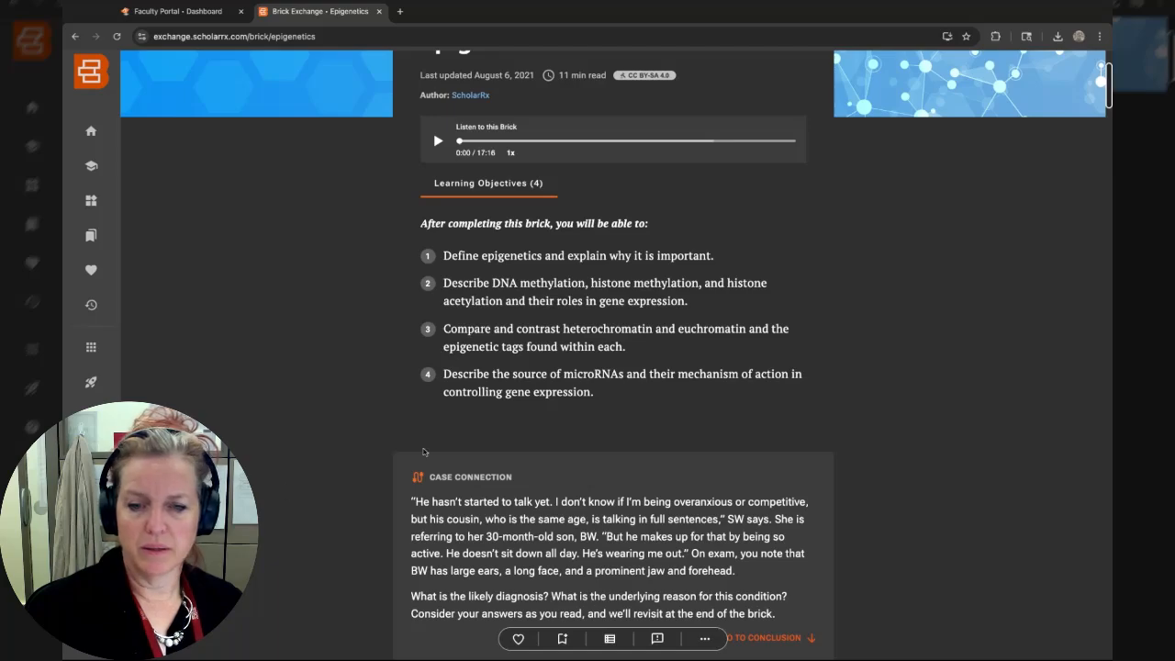
scroll(423, 452, "down", 6)
scroll(432, 447, "down", 5)
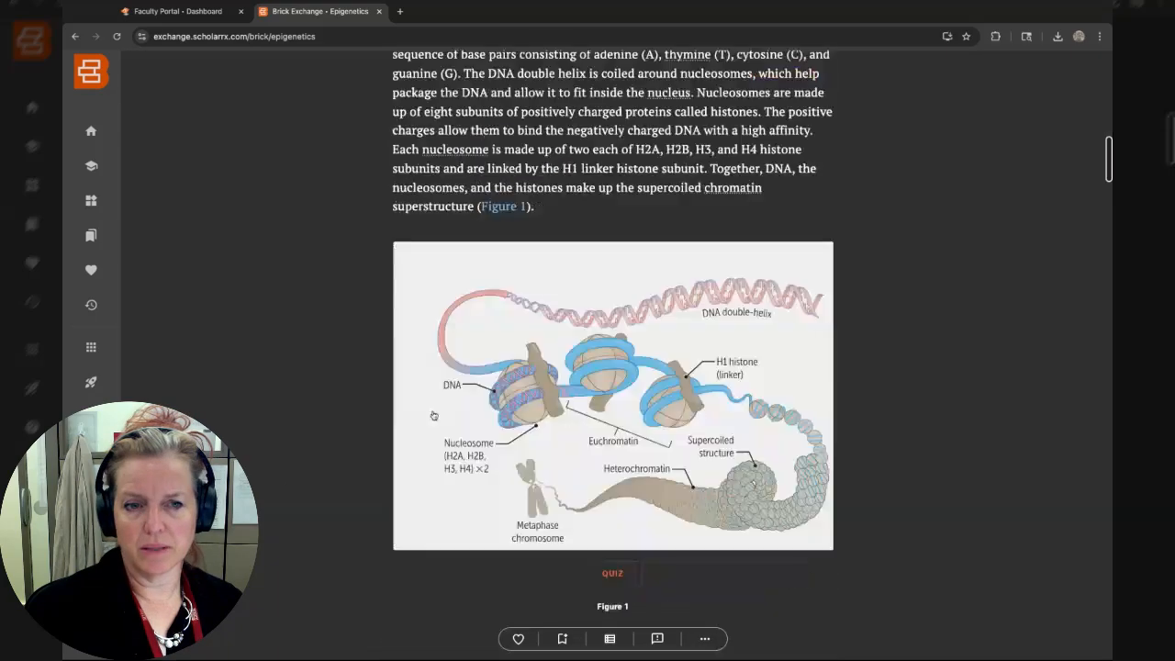
scroll(591, 264, "down", 3)
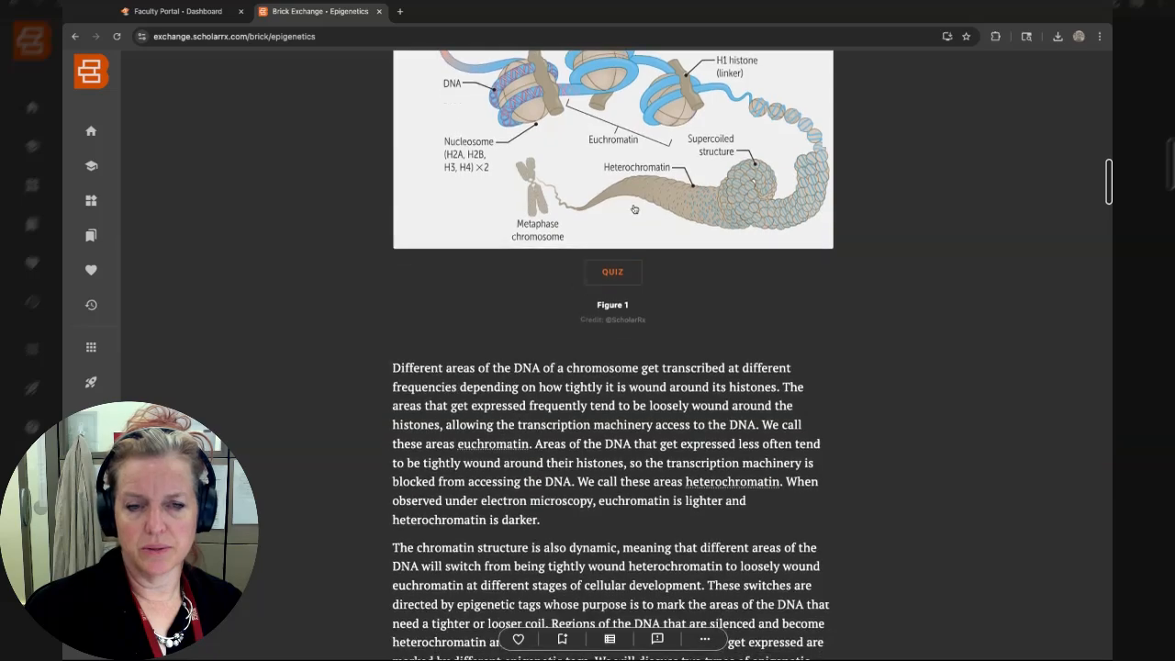
scroll(888, 346, "up", 15)
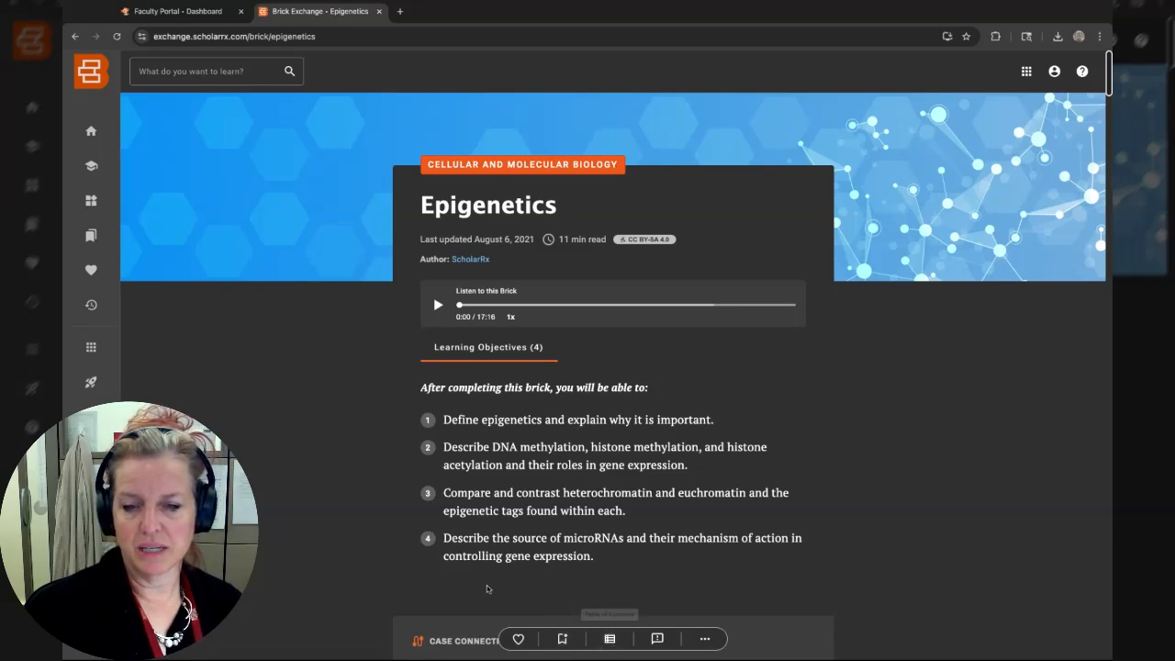
Open the brick in the annotator, start an instructor note on the first learning objective, and close the annotator tab.
left_click(704, 638)
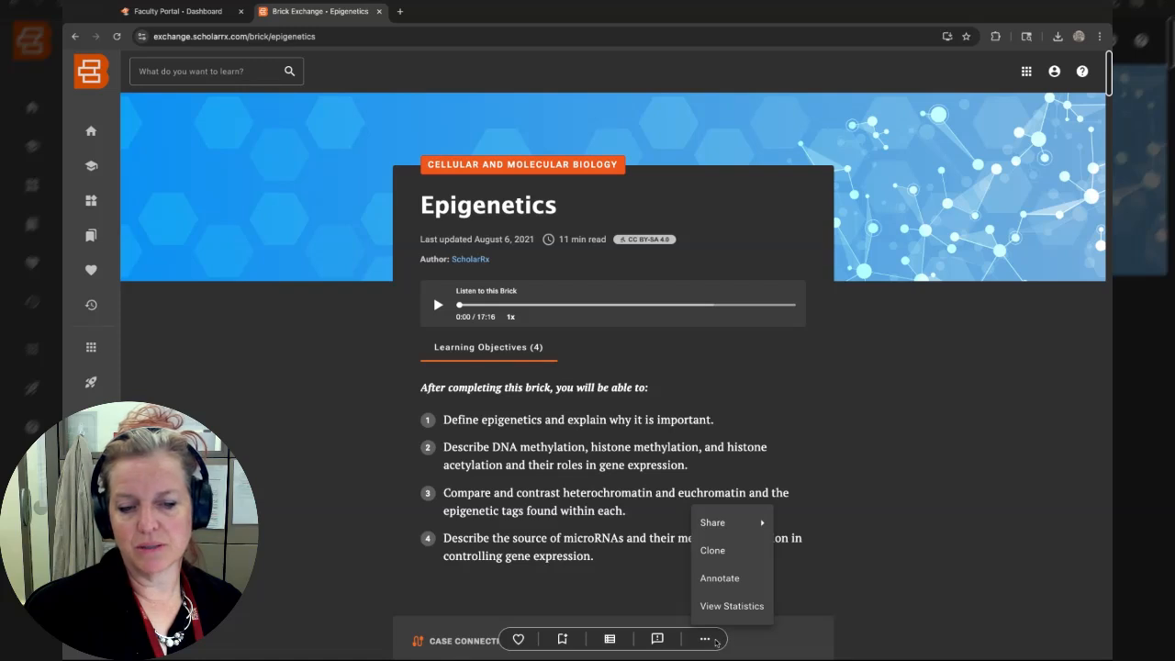
mouse_move(707, 524)
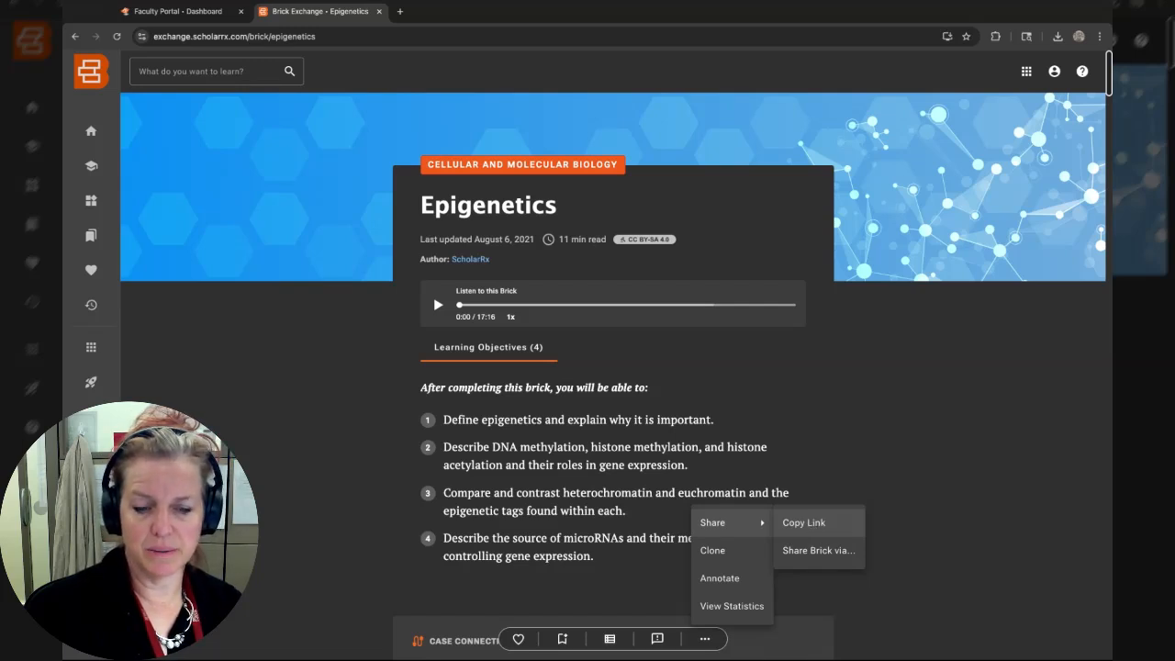
left_click(732, 581)
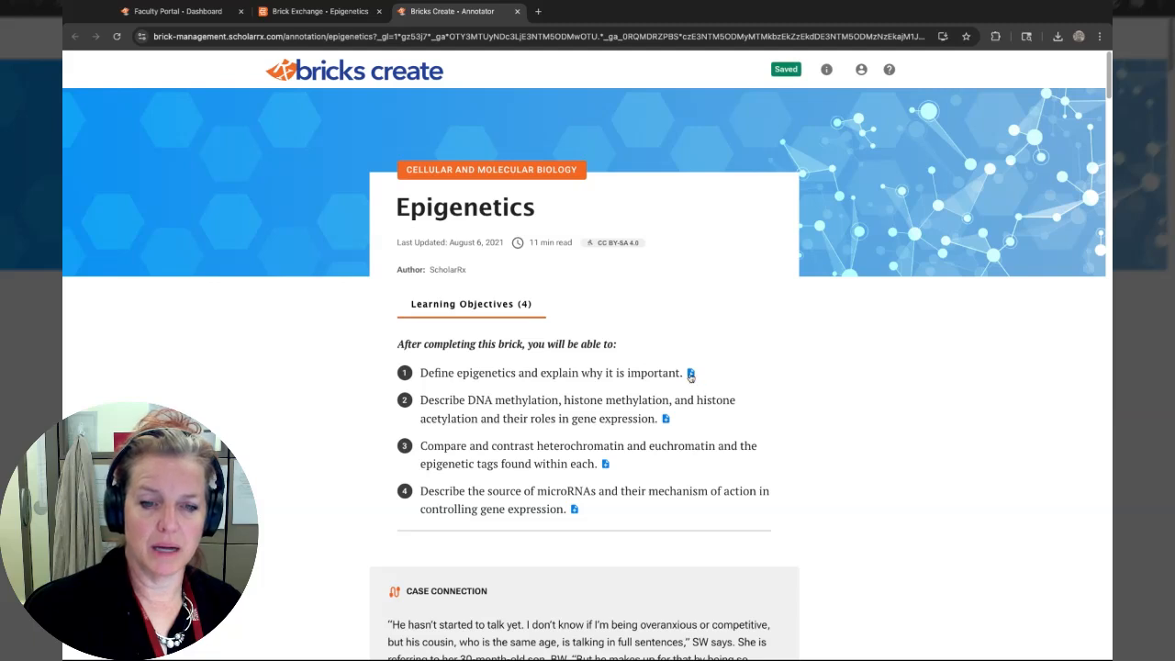
left_click(690, 373)
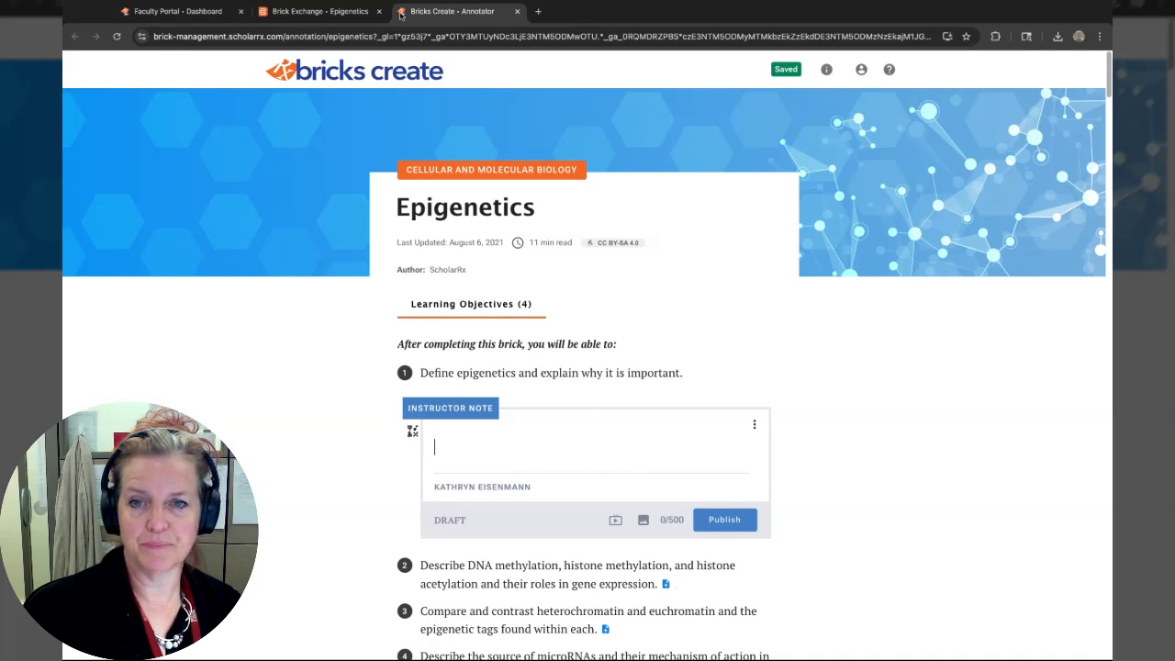
left_click(517, 12)
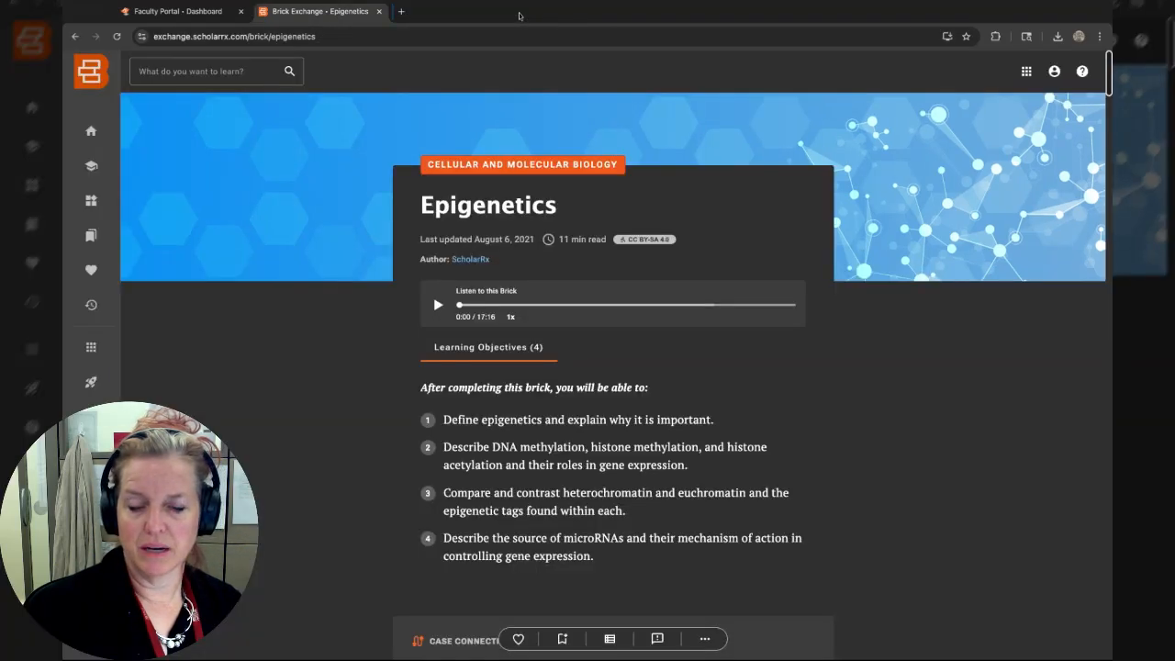
Clone the brick in English, then open its authors and contributors list and cancel without changes.
left_click(712, 645)
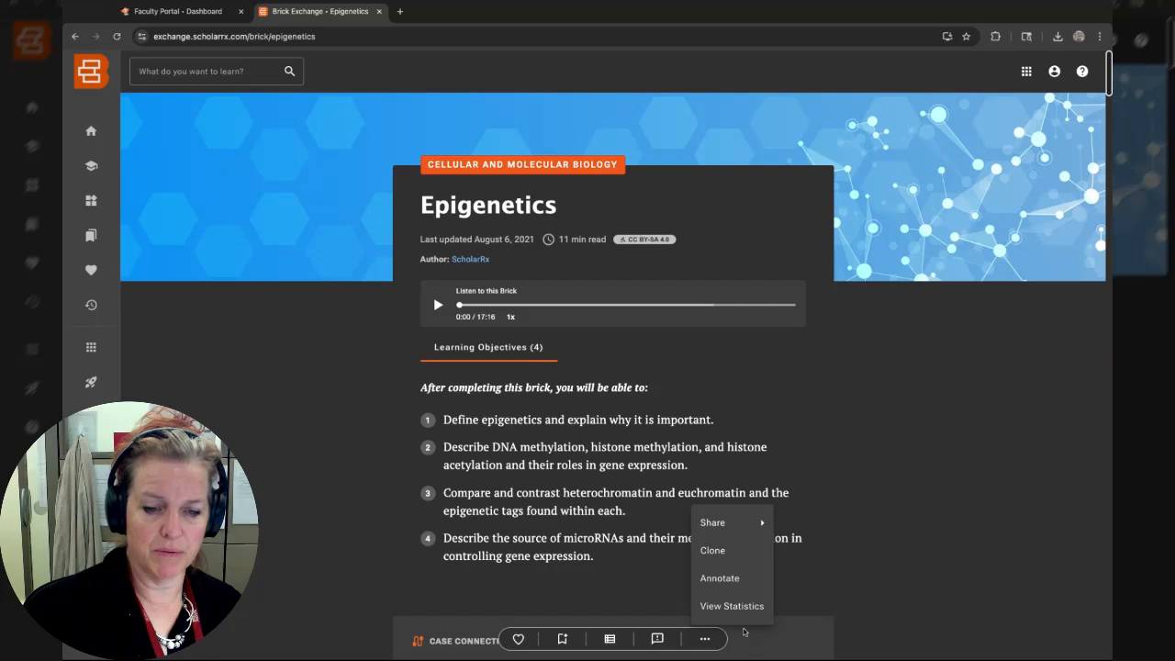
left_click(717, 552)
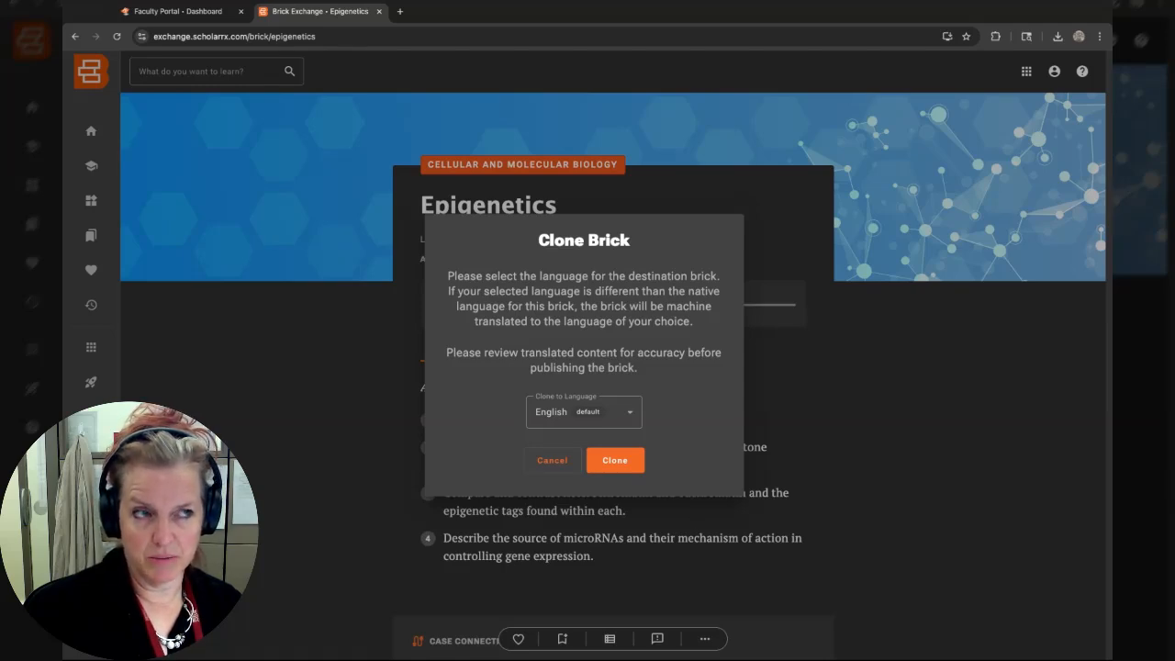
left_click(627, 462)
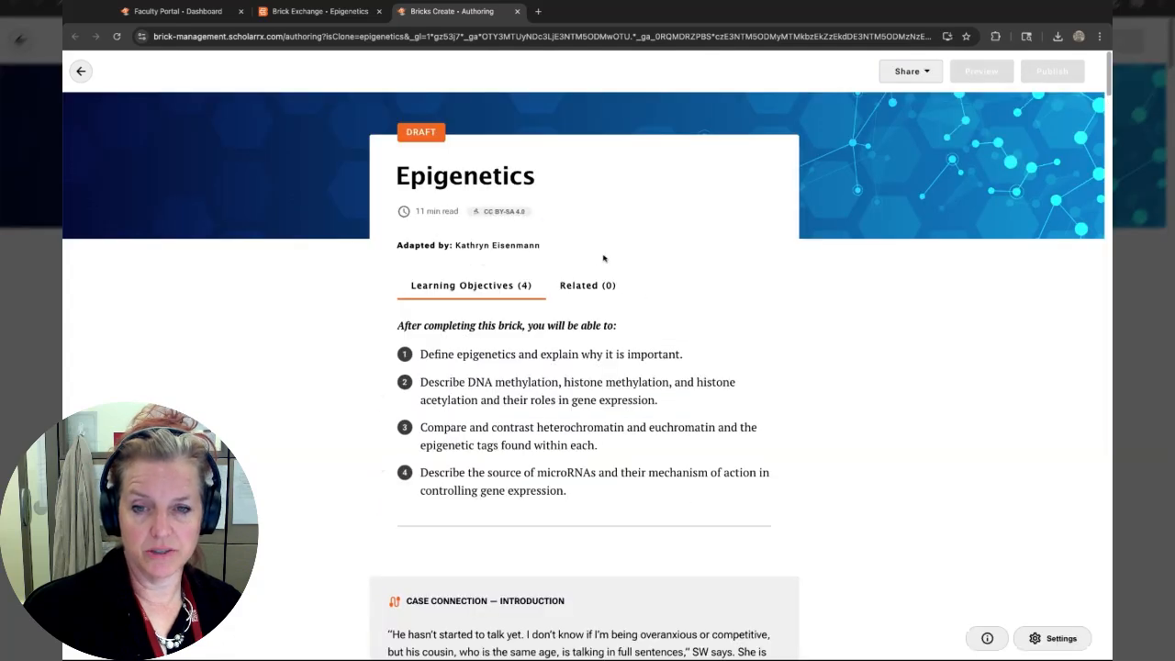
left_click(514, 246)
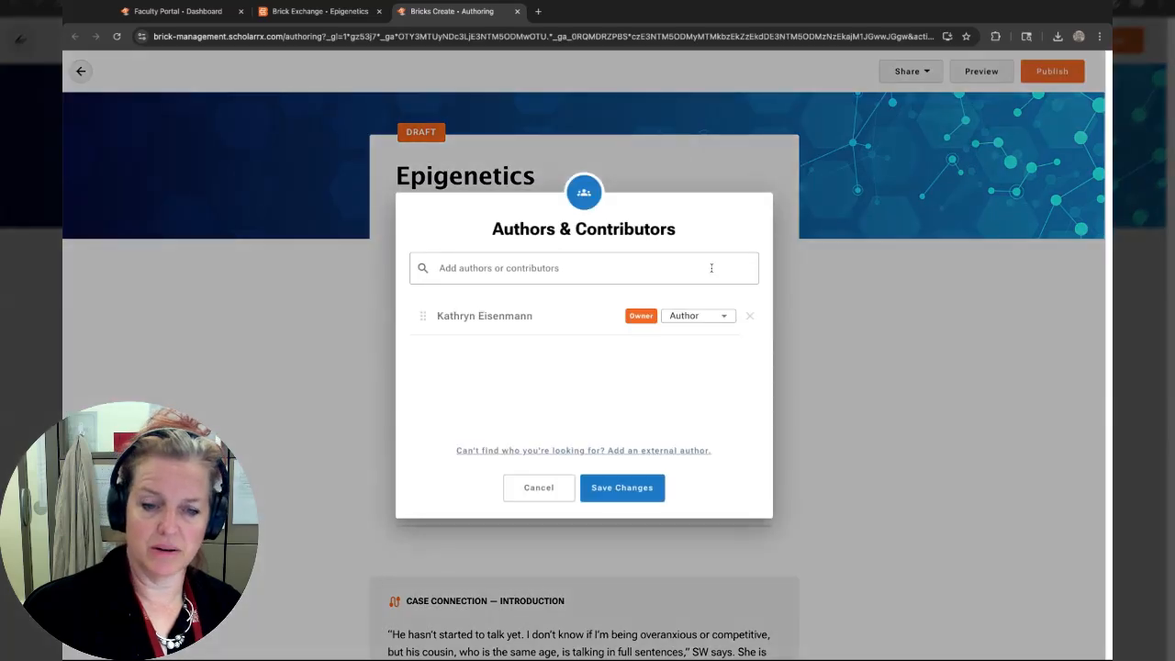
left_click(556, 493)
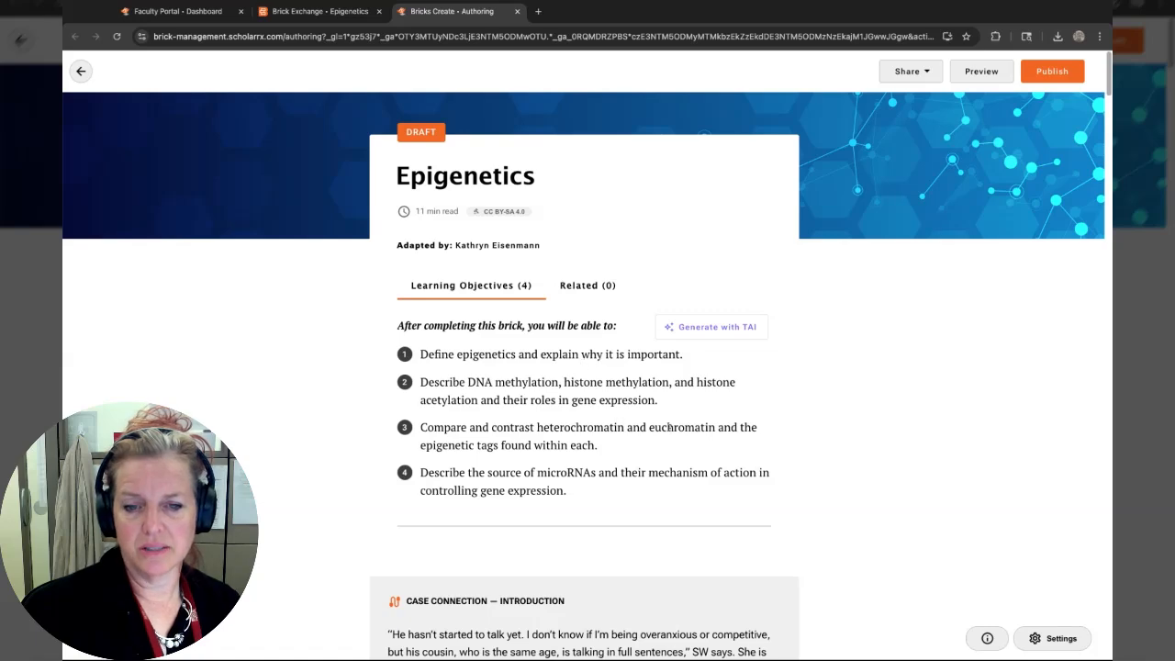
Delete the third learning objective about heterochromatin and euchromatin from the cloned brick.
scroll(669, 427, "down", 5)
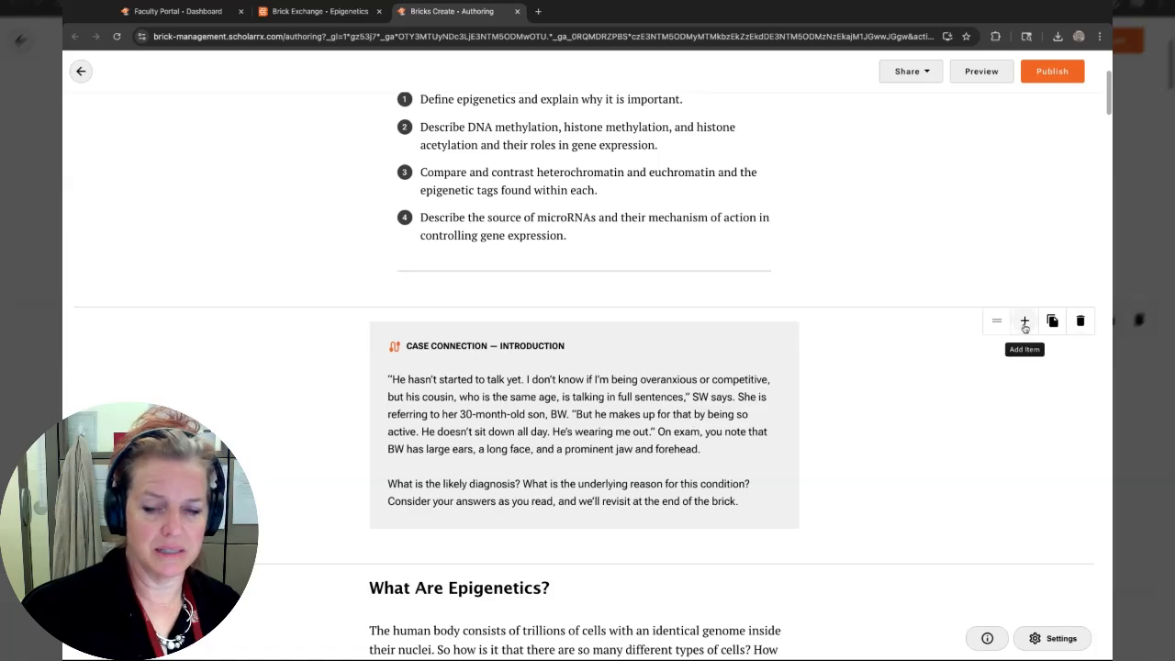
scroll(708, 396, "up", 5)
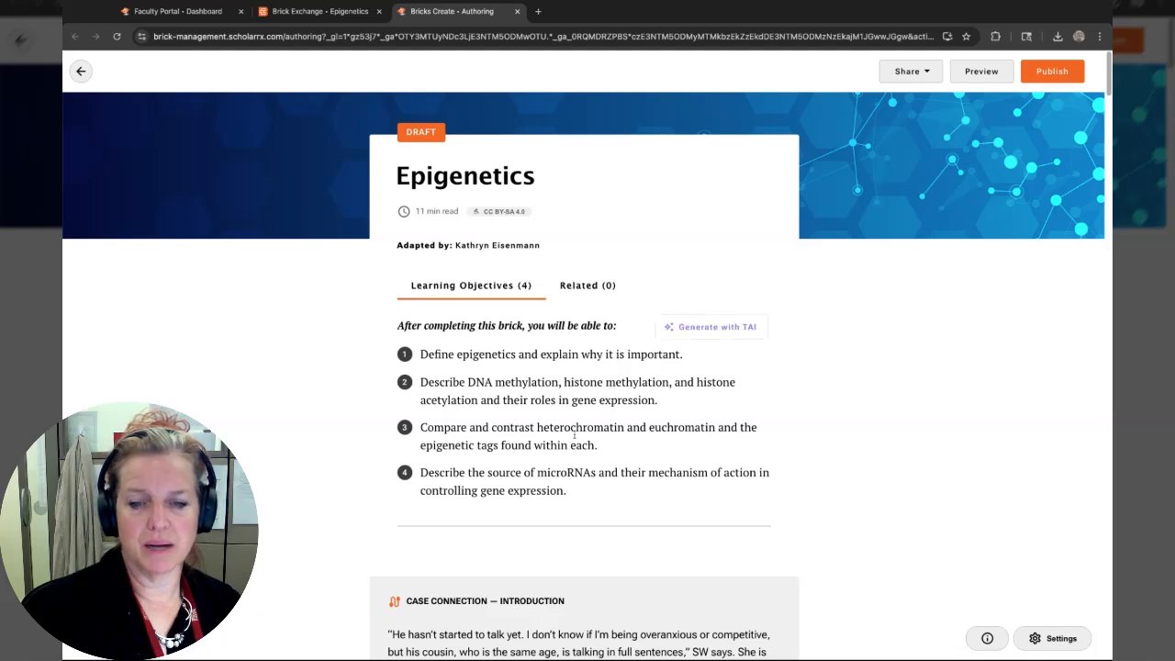
left_click_drag(610, 448, 380, 276)
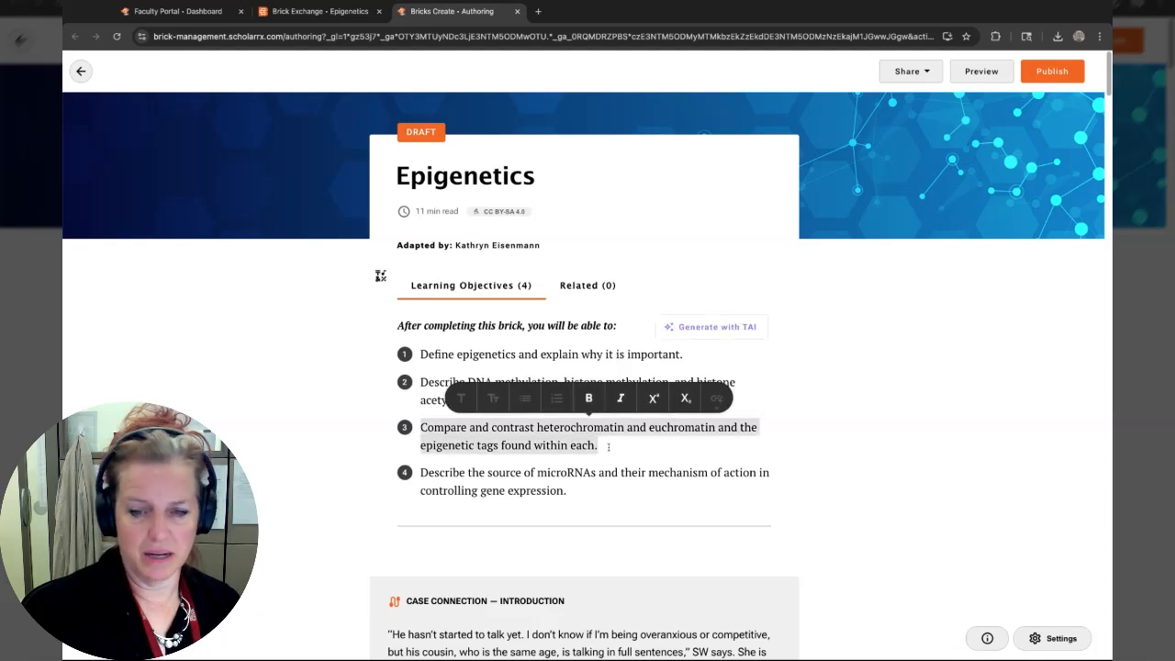
key("BackSpace")
key("BackSpace")
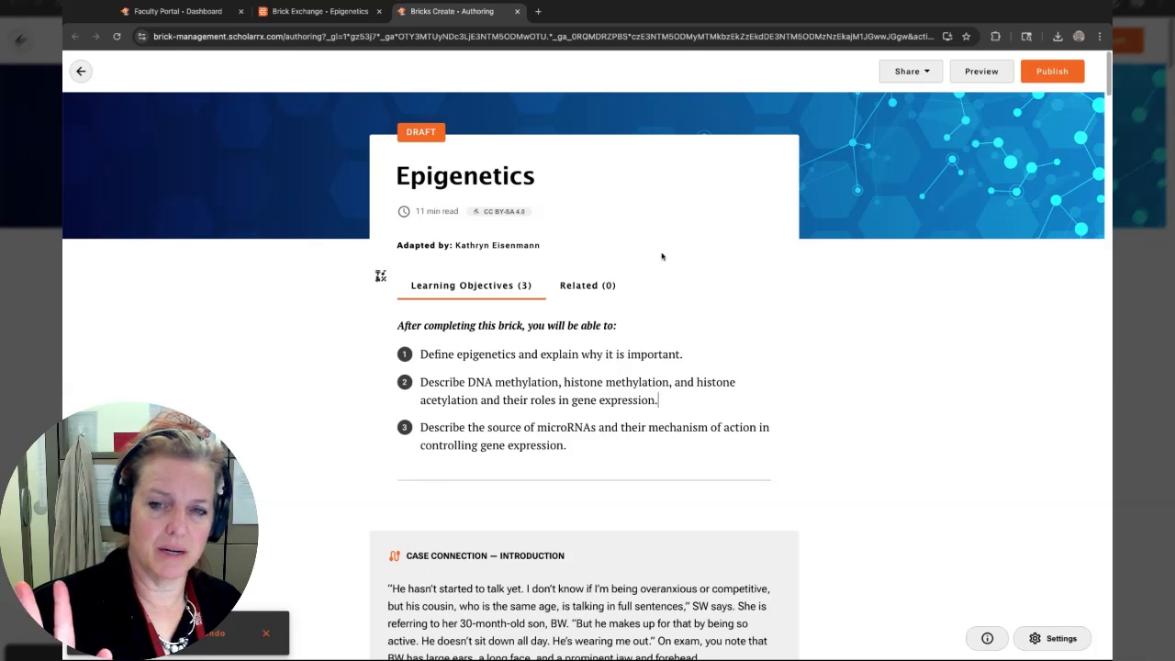
Rename the cloned brick's title to Epigeneticsv1.
left_click(535, 177)
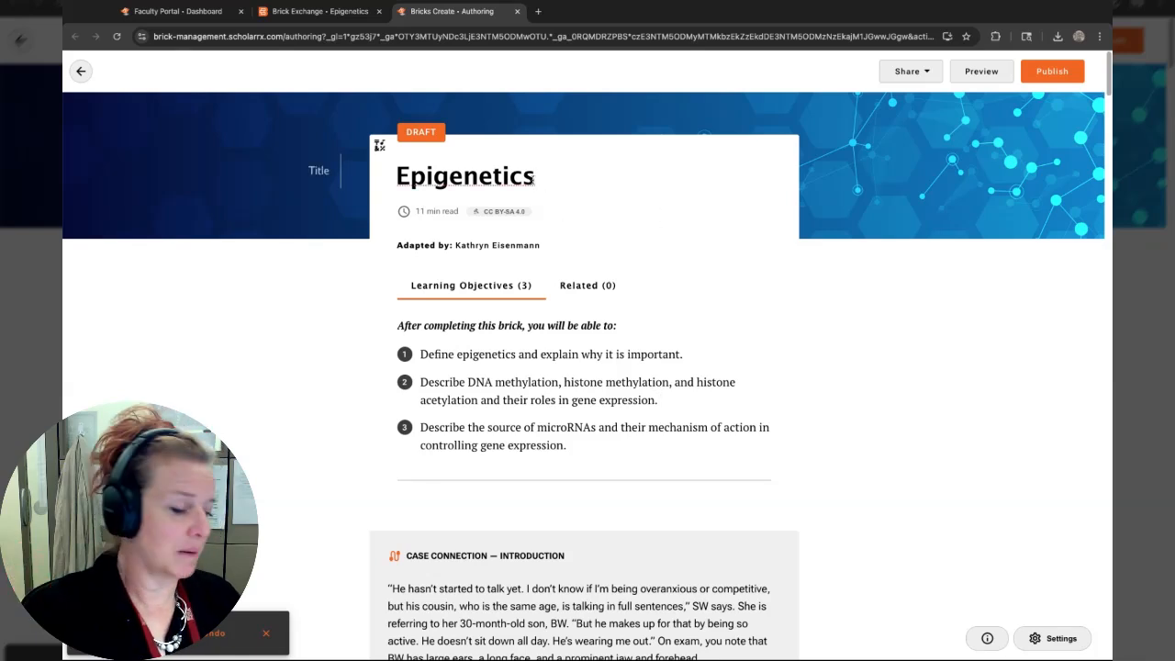
type("v1")
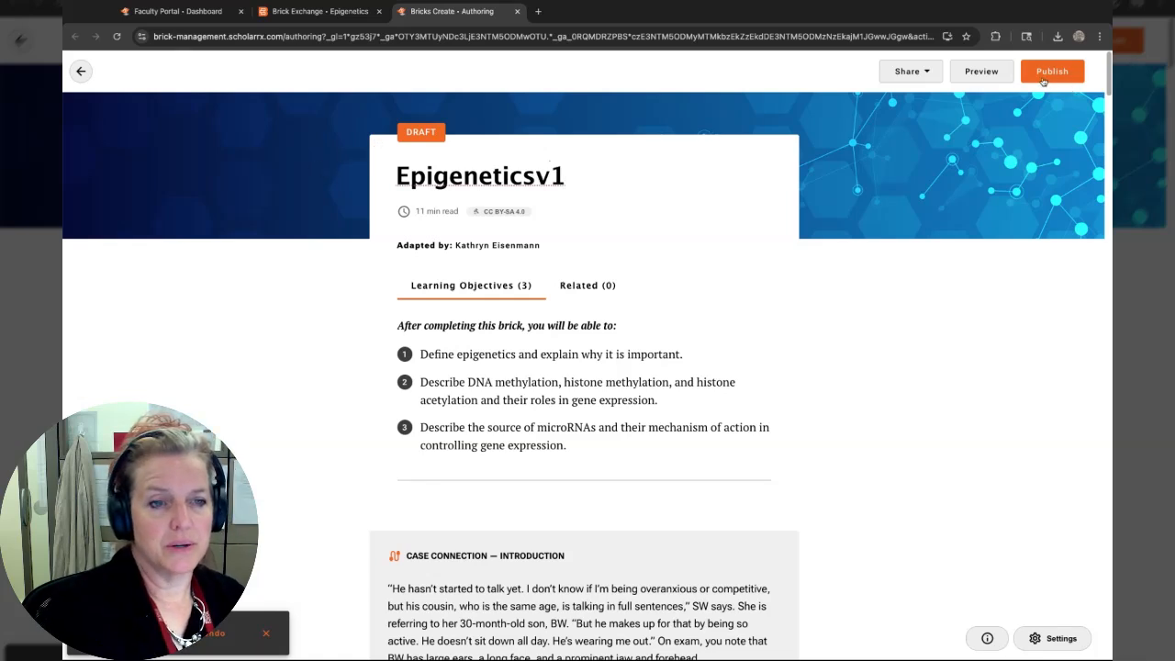
Preview the cloned brick in a new tab, close the preview, and check the share options.
left_click(981, 73)
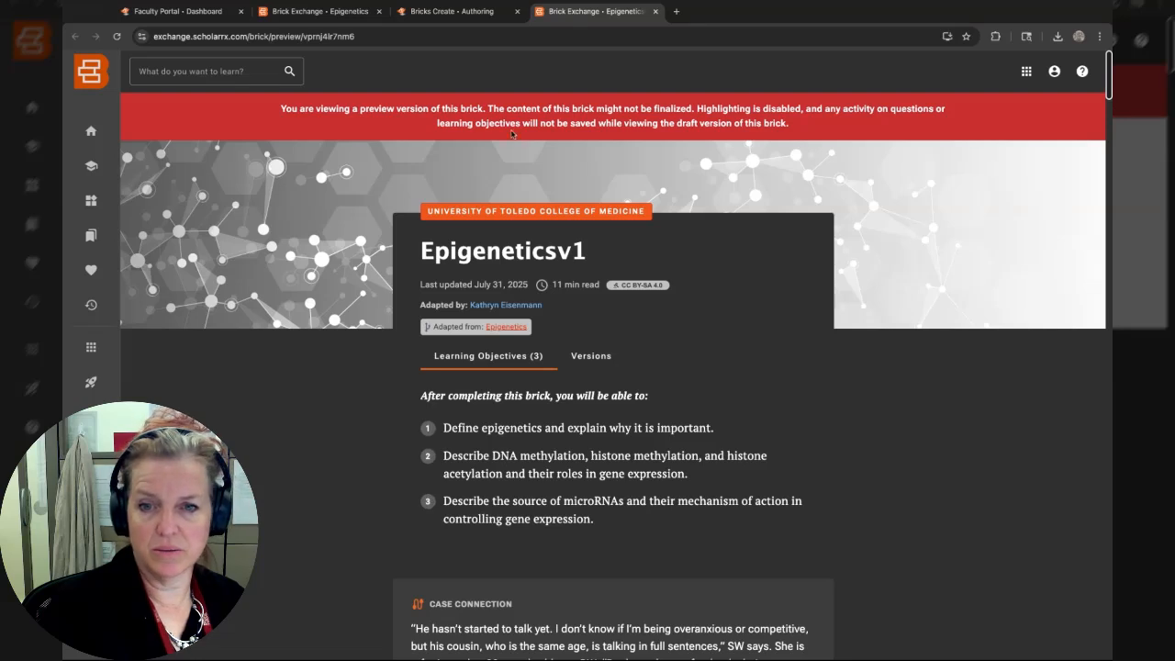
left_click(655, 11)
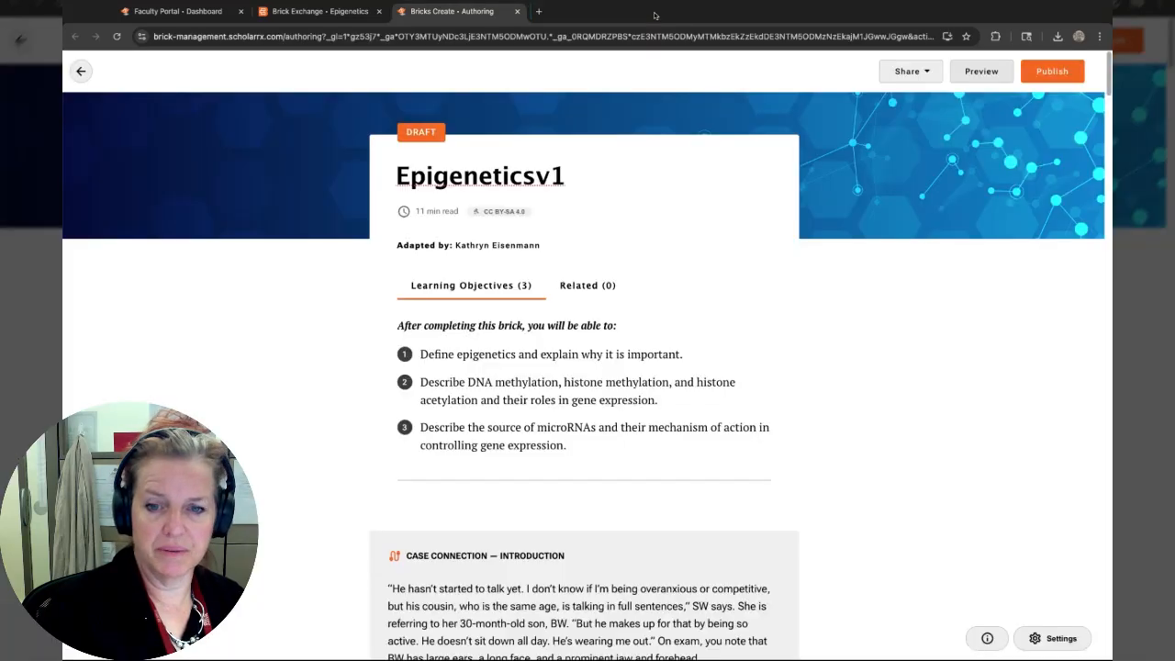
left_click(926, 77)
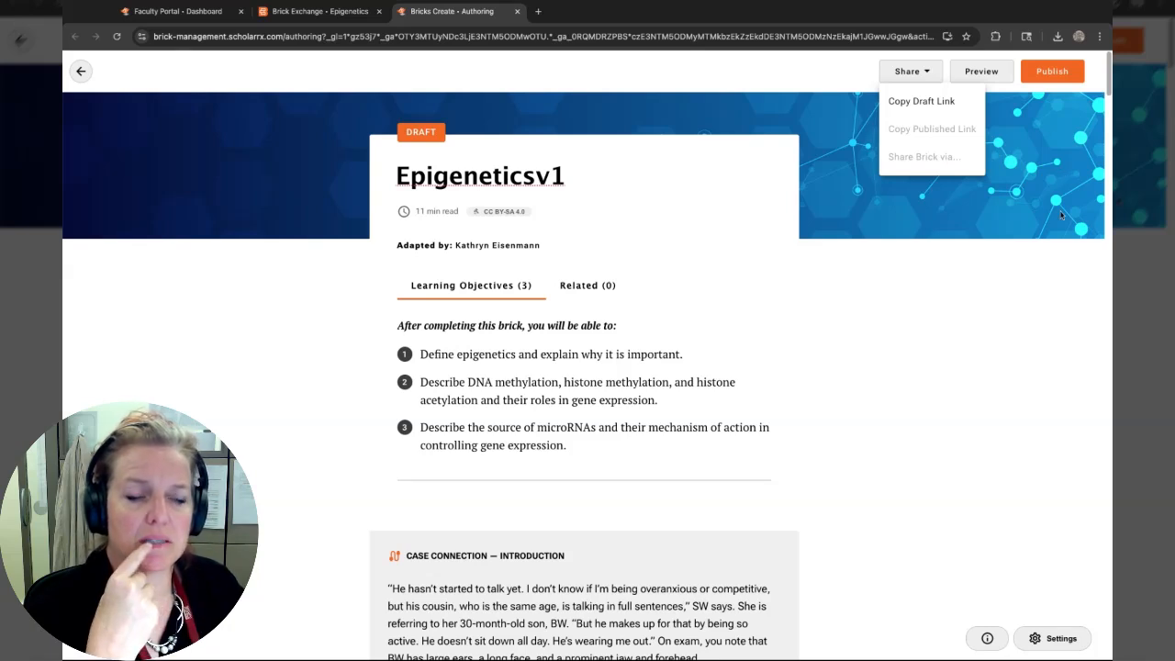
left_click(1048, 80)
Publish the brick through the privacy, tags and confirmation steps, copy its public share link, and close the dialog.
left_click(1054, 71)
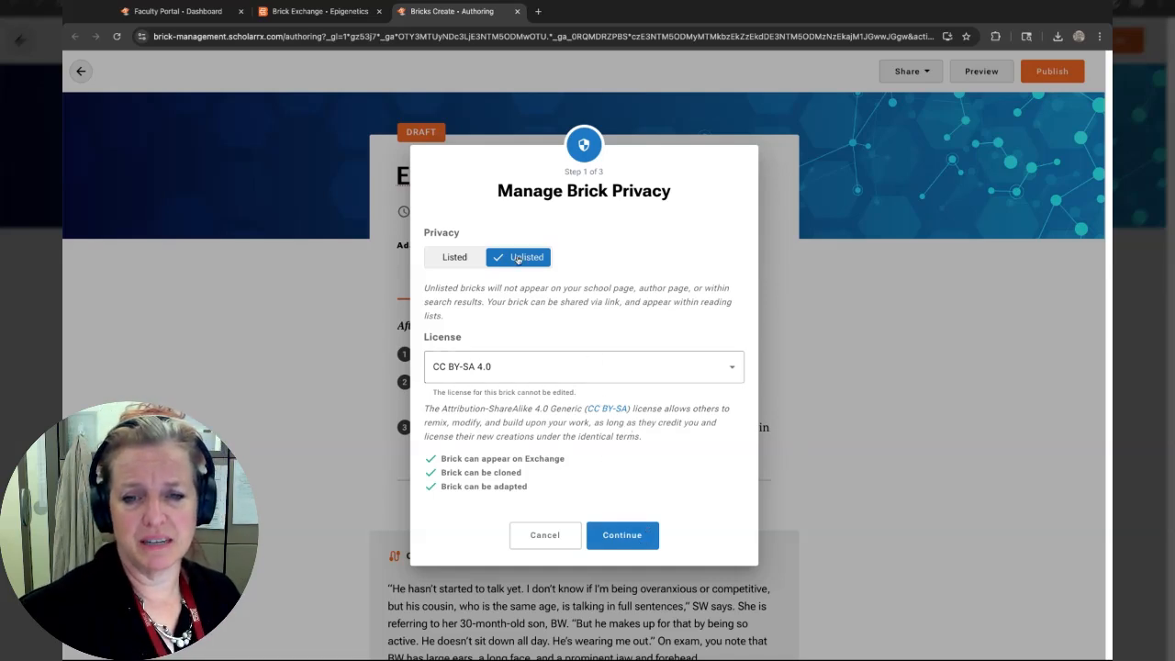
left_click(631, 535)
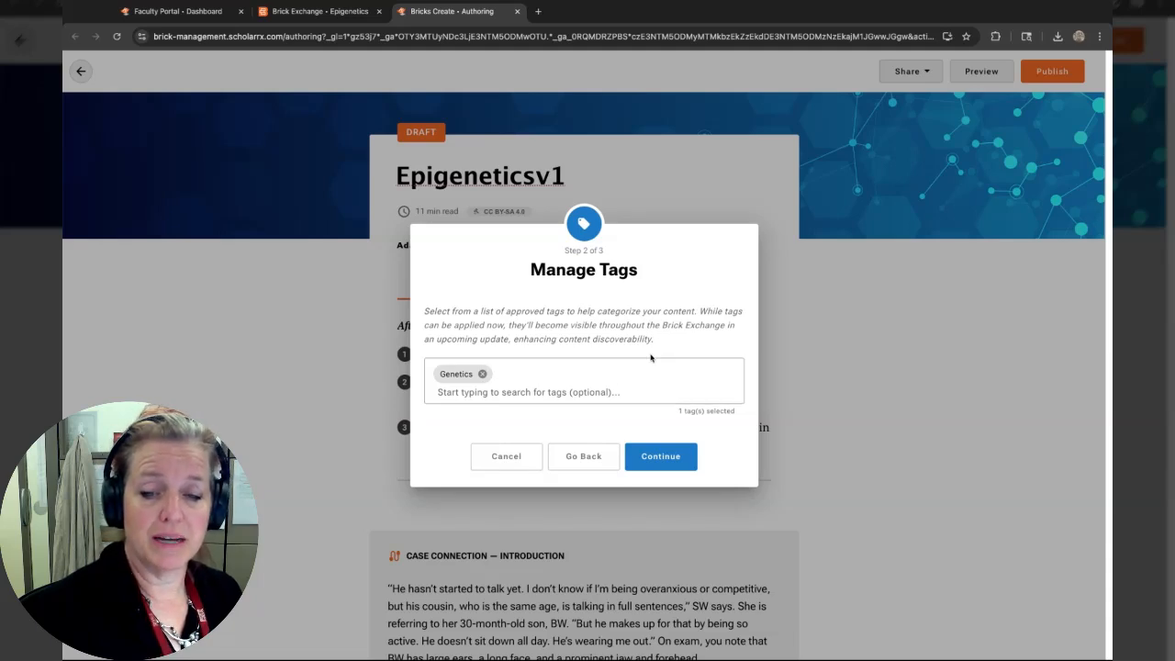
left_click(675, 457)
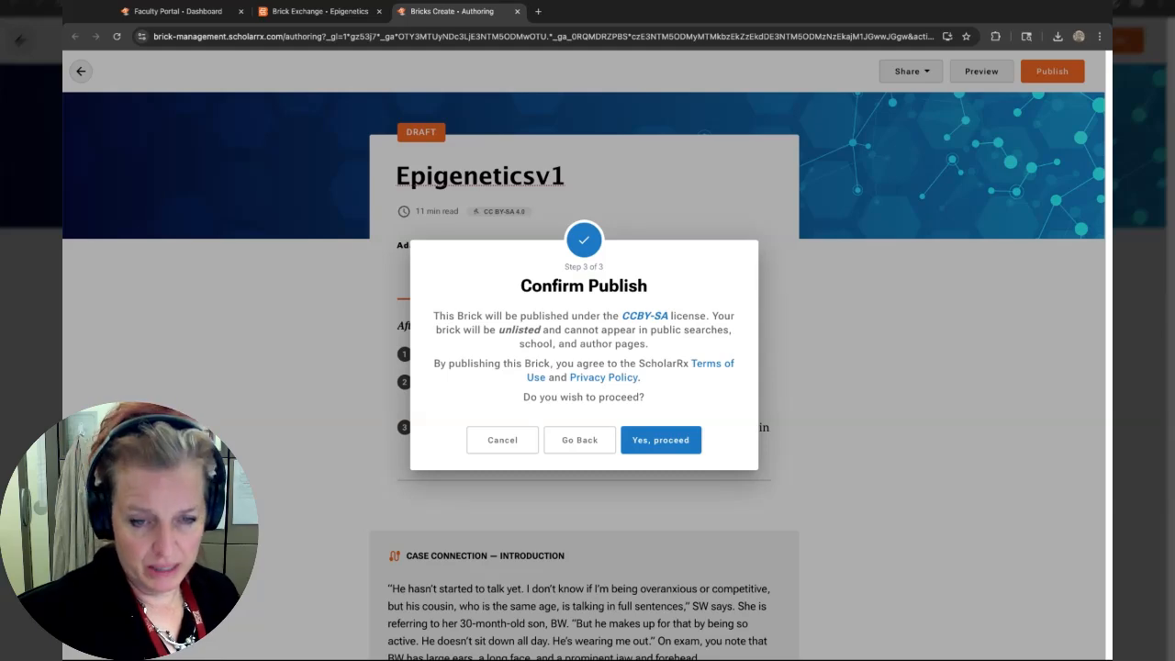
left_click(686, 440)
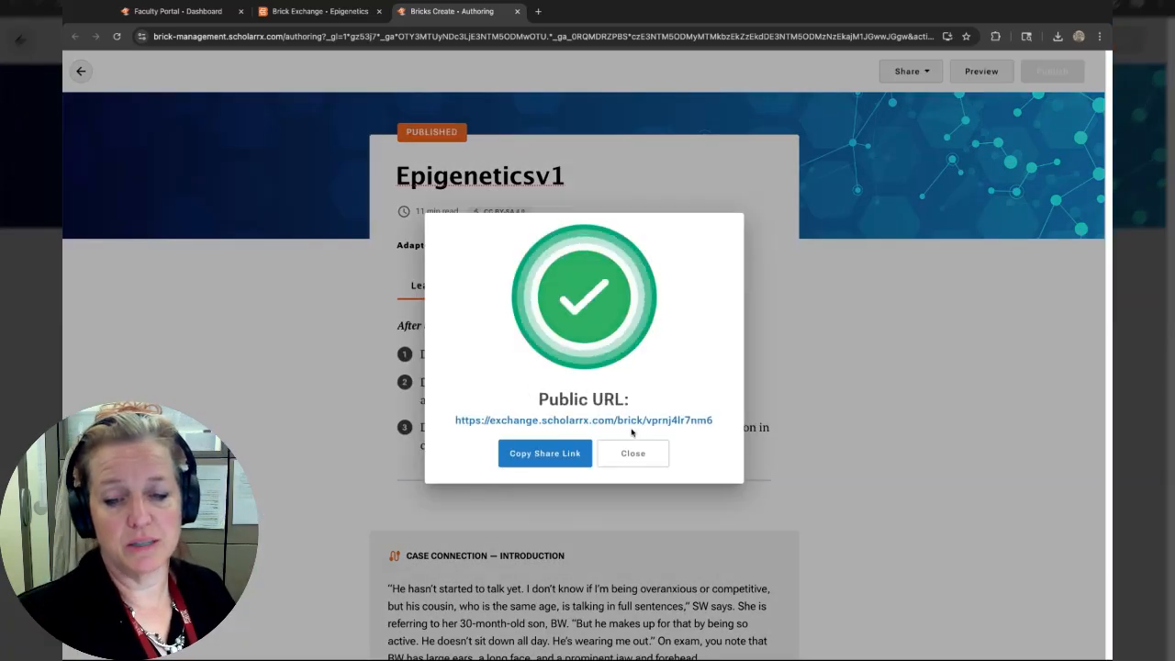
left_click(541, 456)
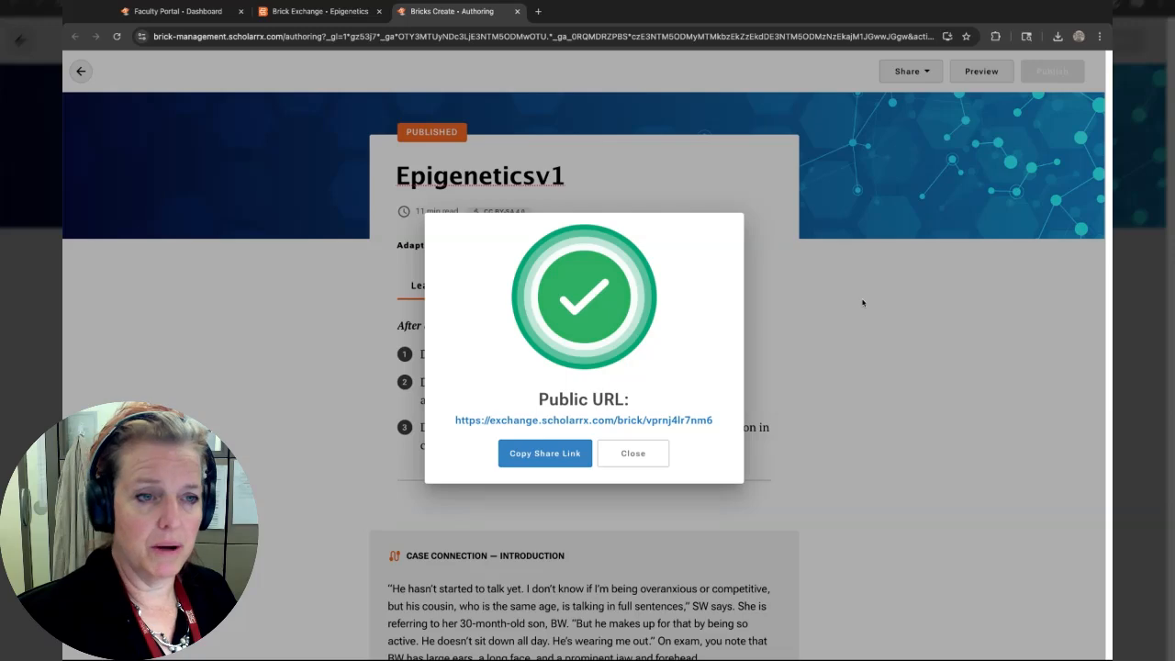
left_click(629, 456)
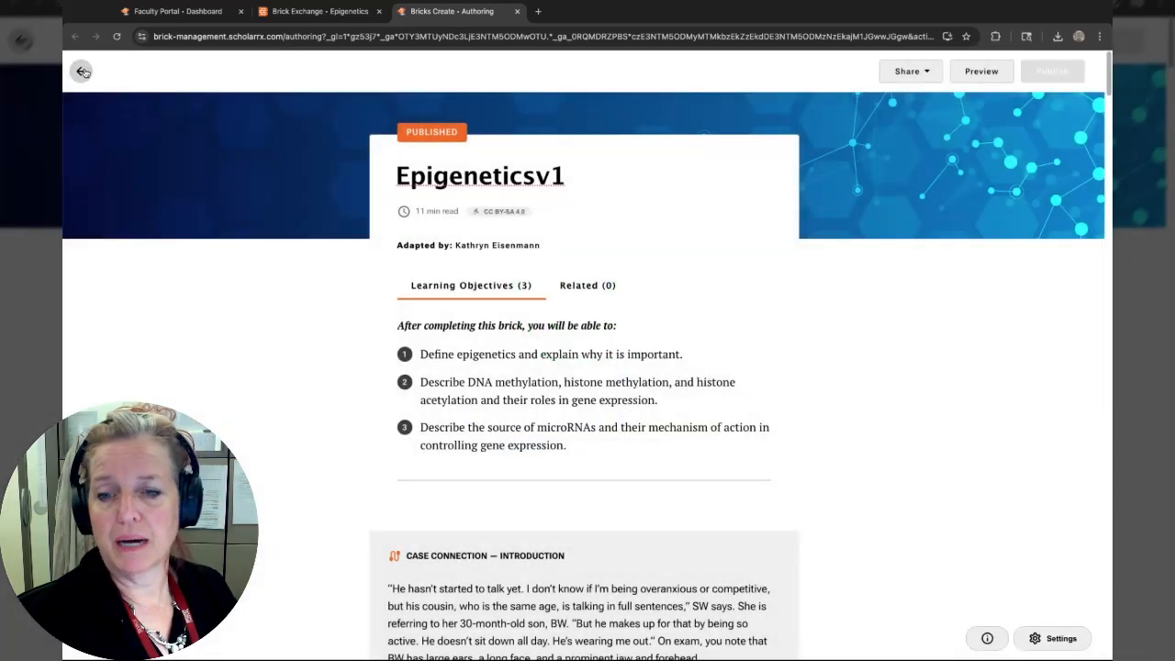
Switch back to the original Epigenetics brick tab and then the faculty portal dashboard tab.
left_click(304, 12)
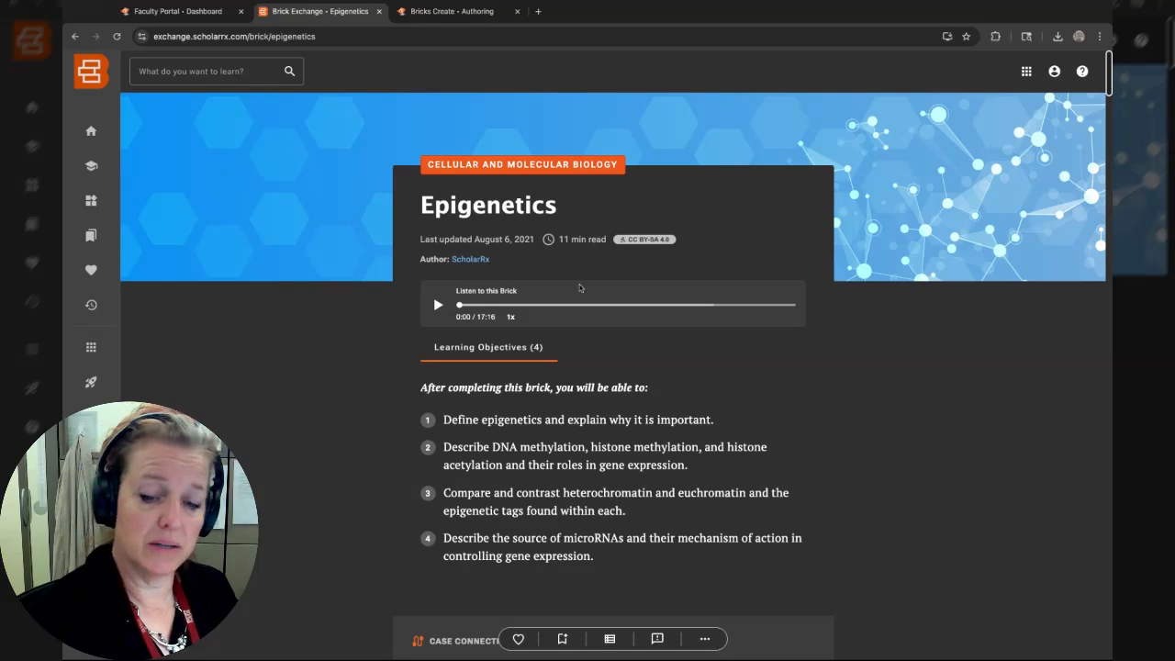
left_click(228, 12)
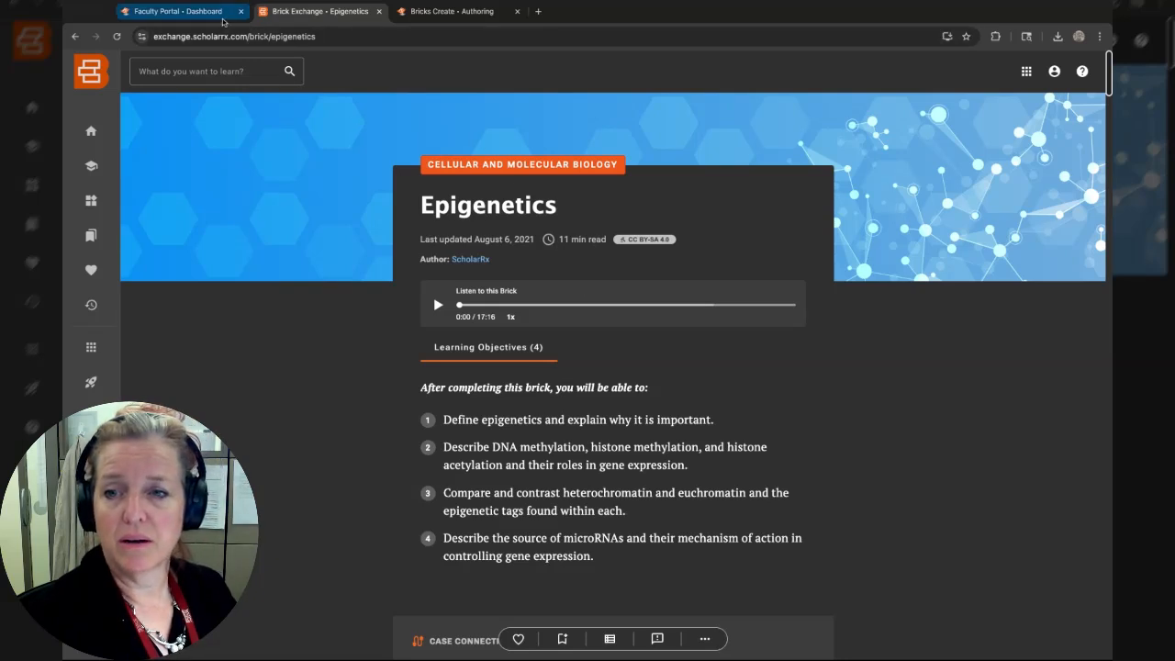
Open your organization's page in Brick Exchange and scroll through its shared lists.
left_click(312, 12)
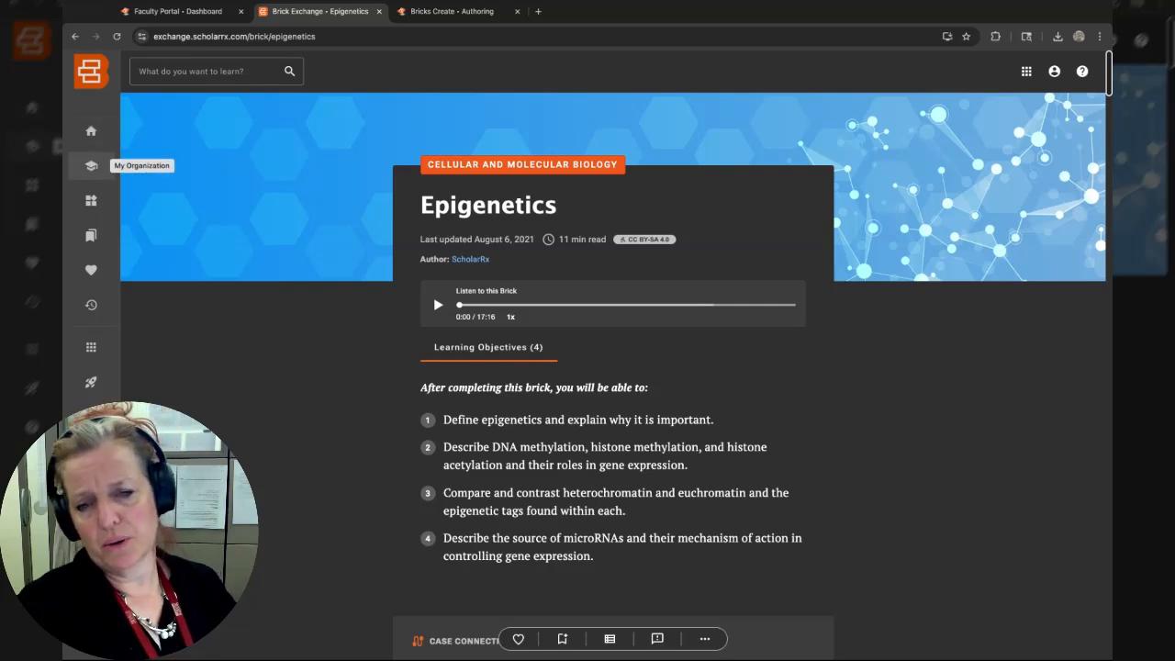
left_click(91, 165)
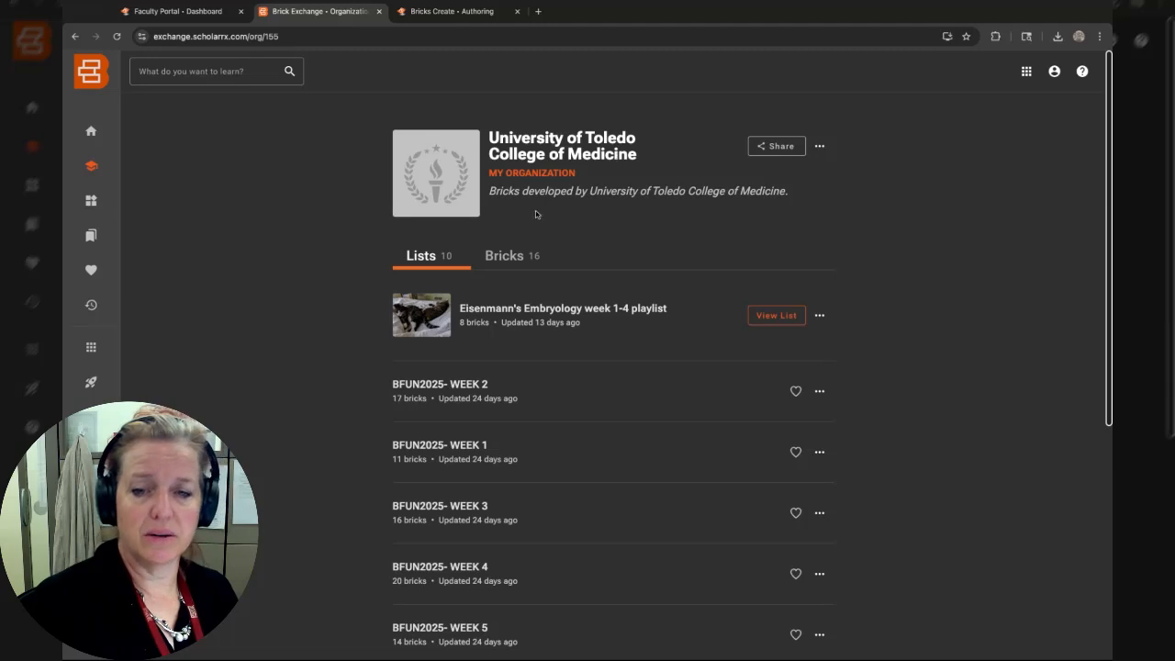
scroll(557, 374, "down", 3)
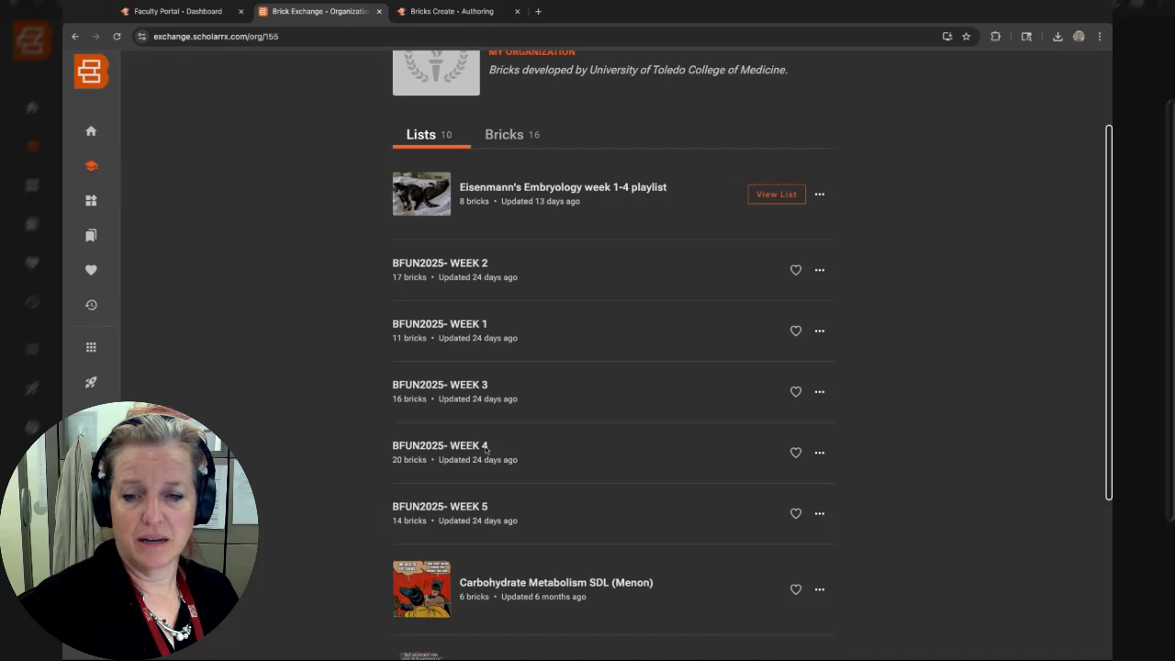
scroll(727, 458, "down", 6)
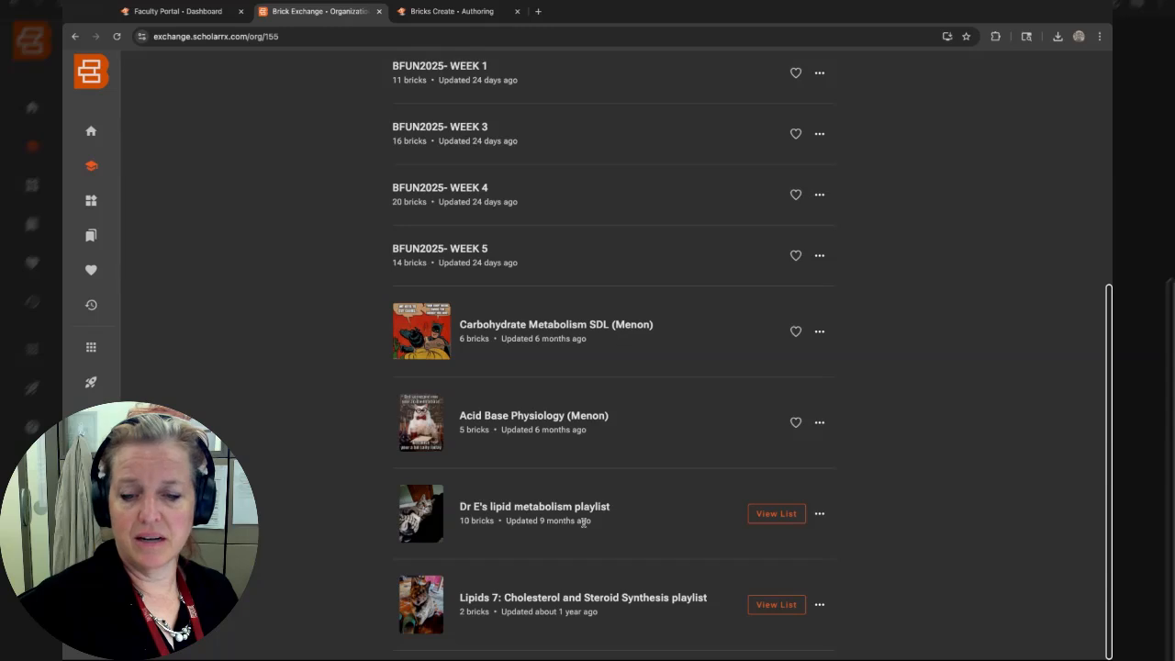
scroll(564, 503, "up", 5)
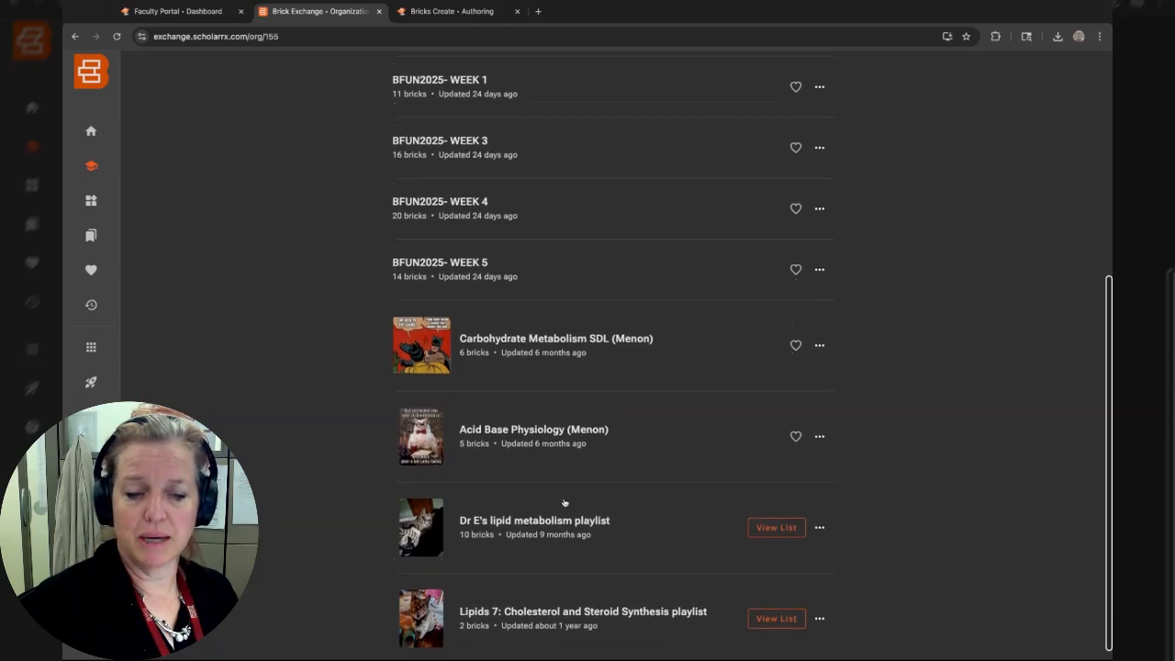
scroll(613, 367, "up", 3)
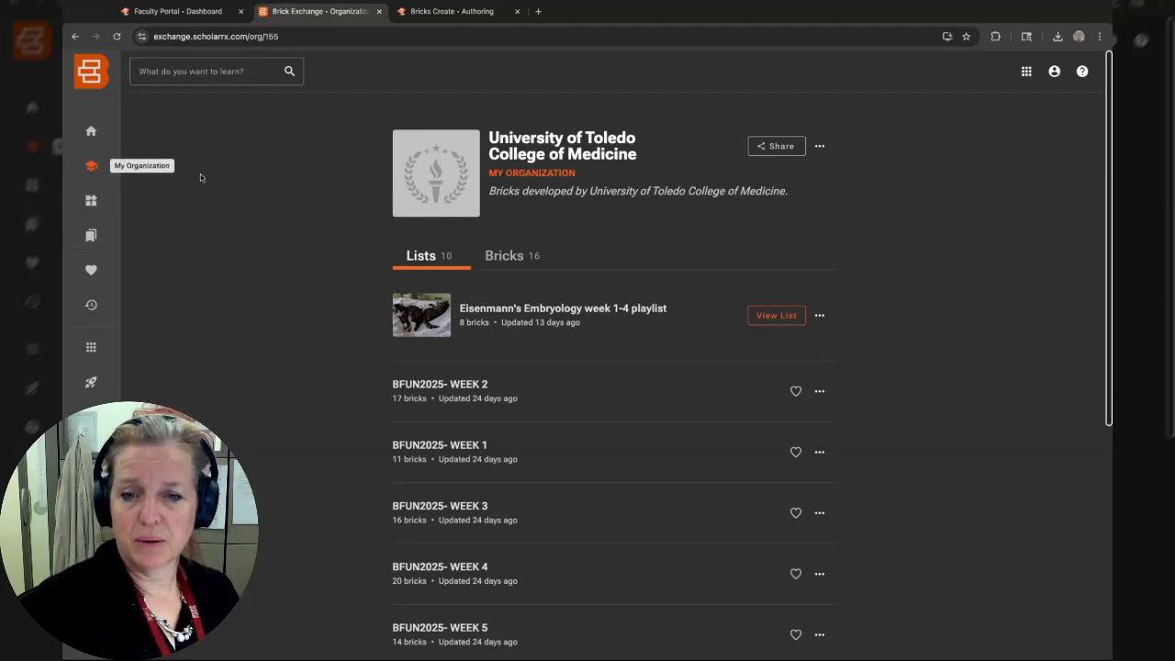
Switch to the organization's Bricks tab and browse both pages of its bricks.
left_click(508, 261)
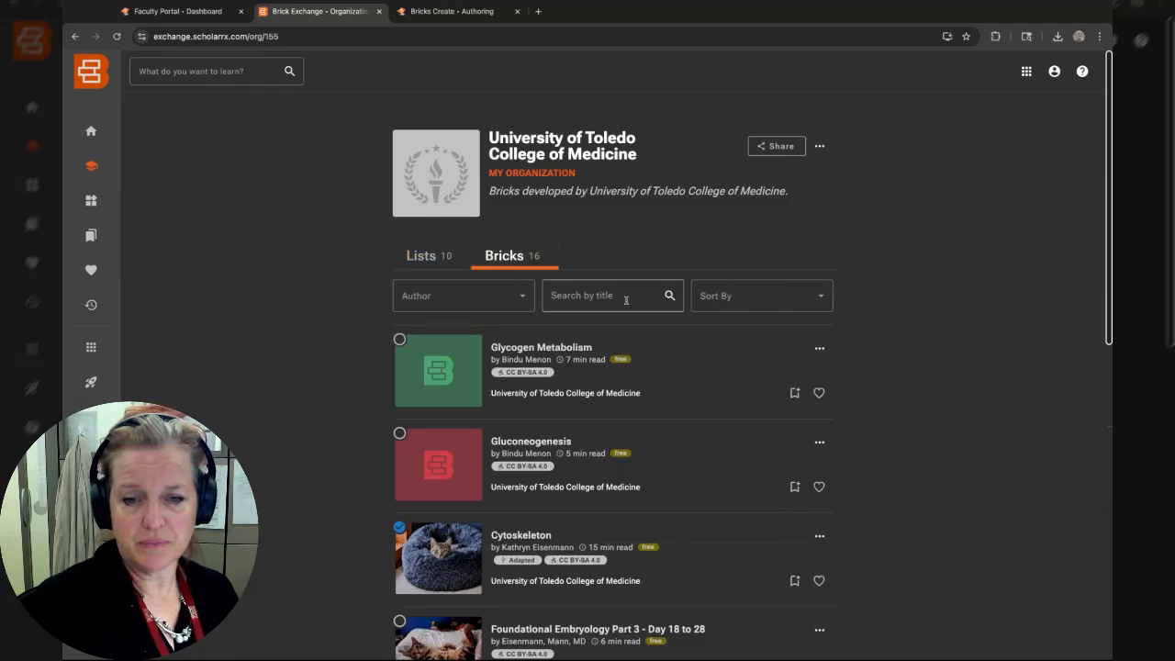
scroll(923, 375, "down", 5)
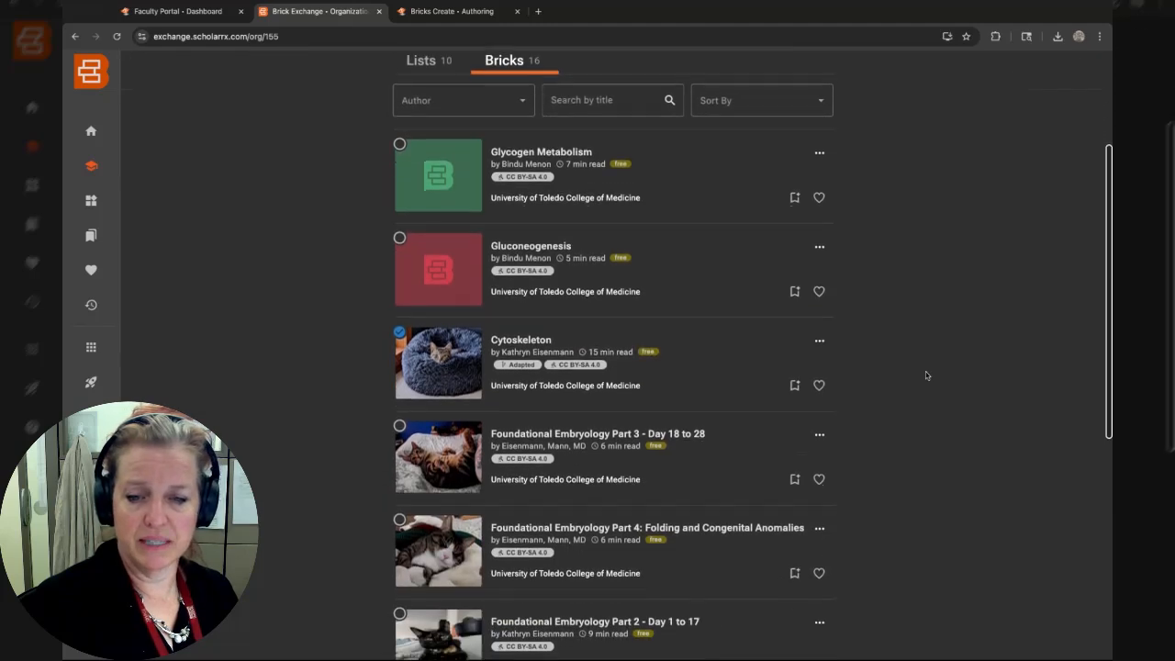
scroll(927, 375, "down", 1)
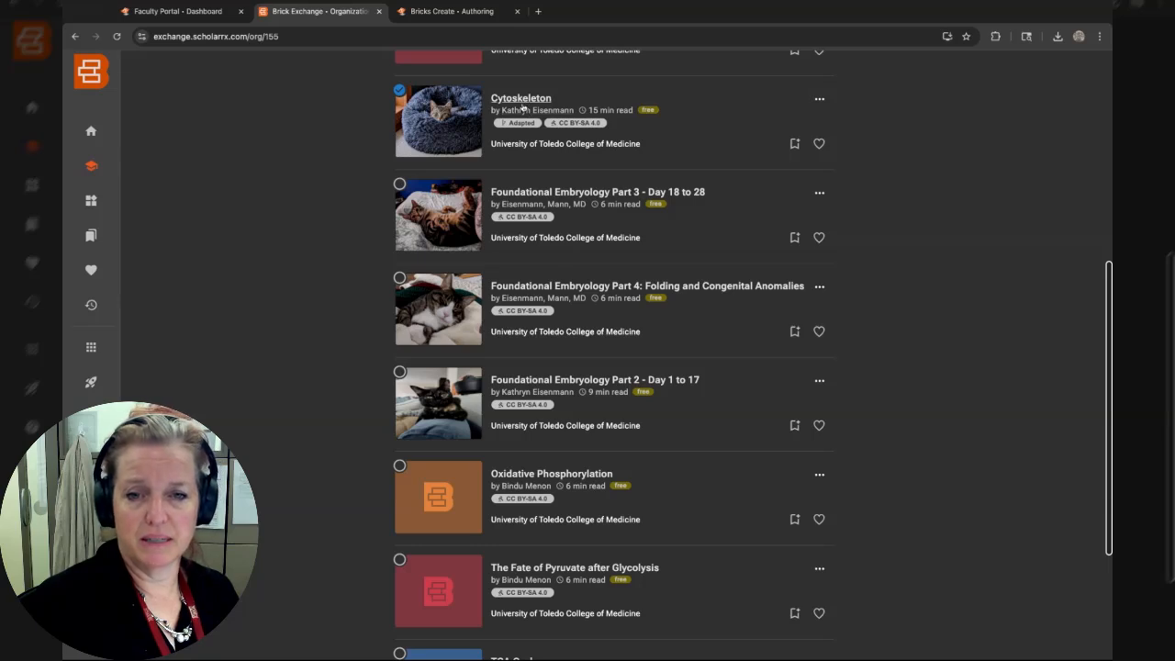
scroll(651, 392, "down", 3)
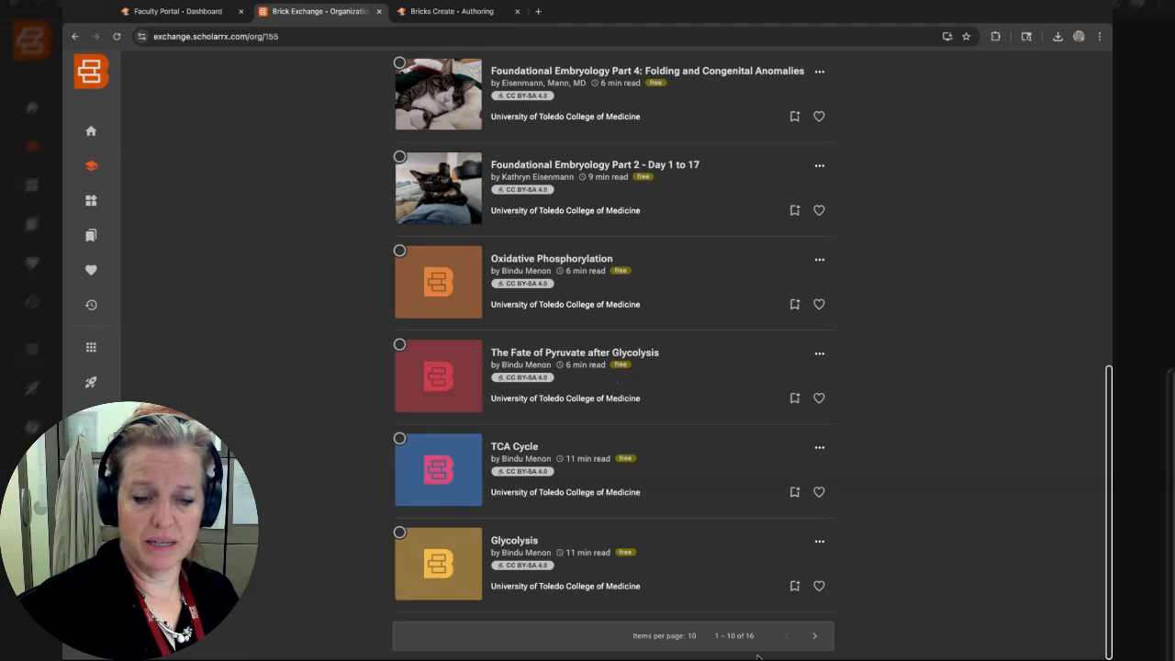
left_click(813, 635)
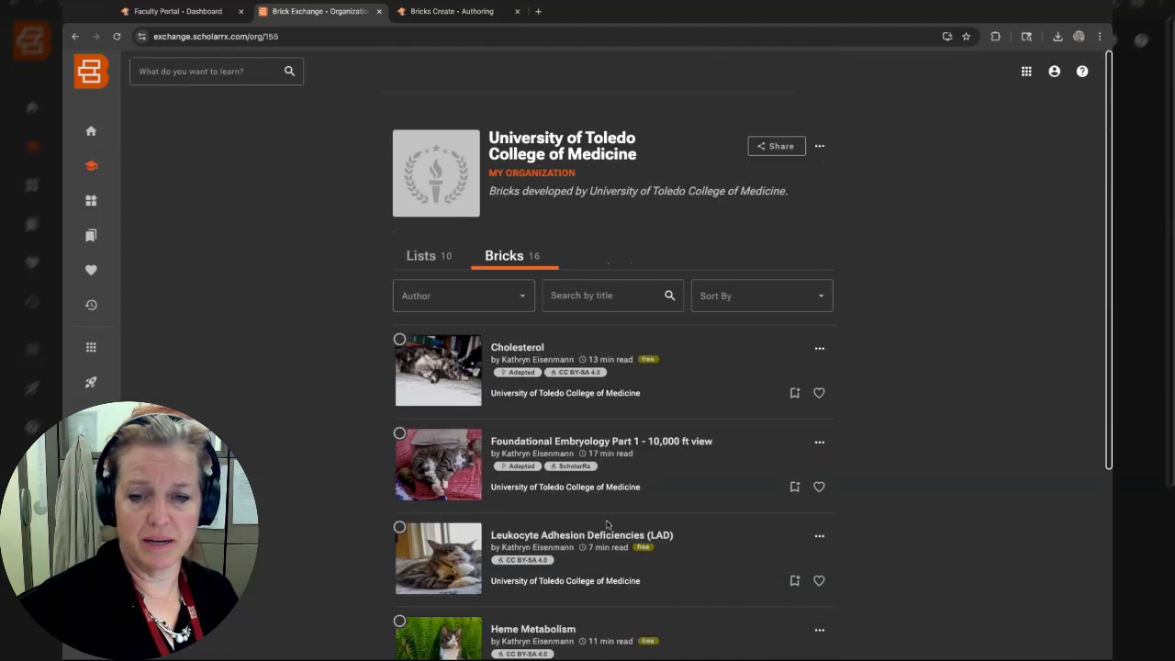
scroll(572, 409, "down", 3)
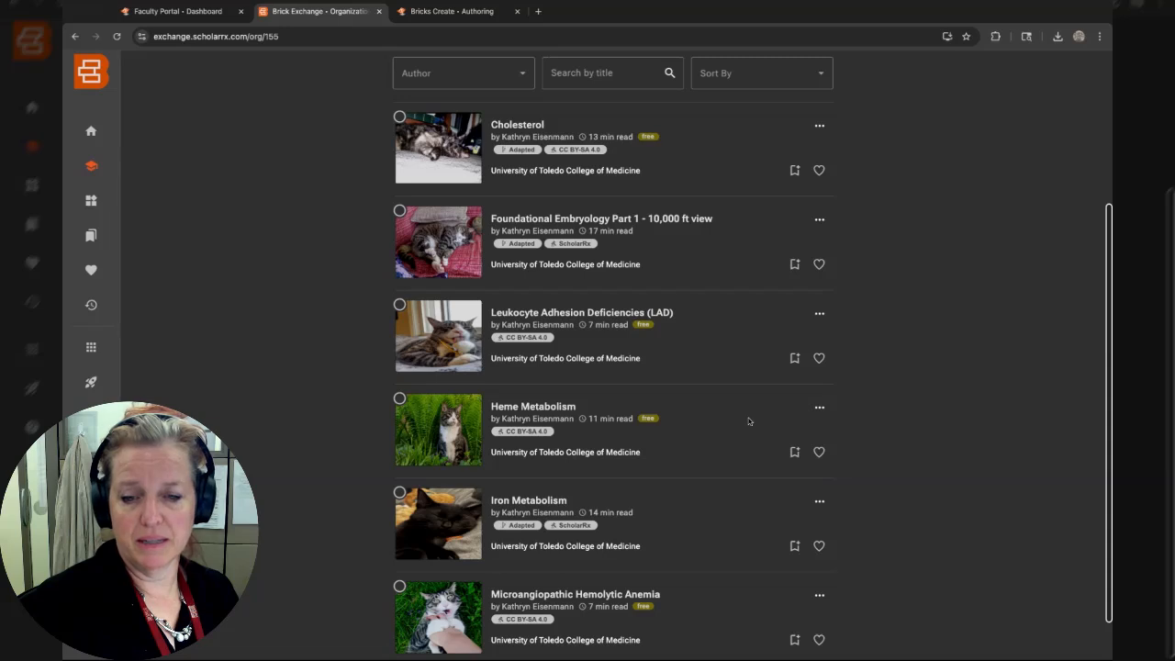
scroll(748, 422, "down", 1)
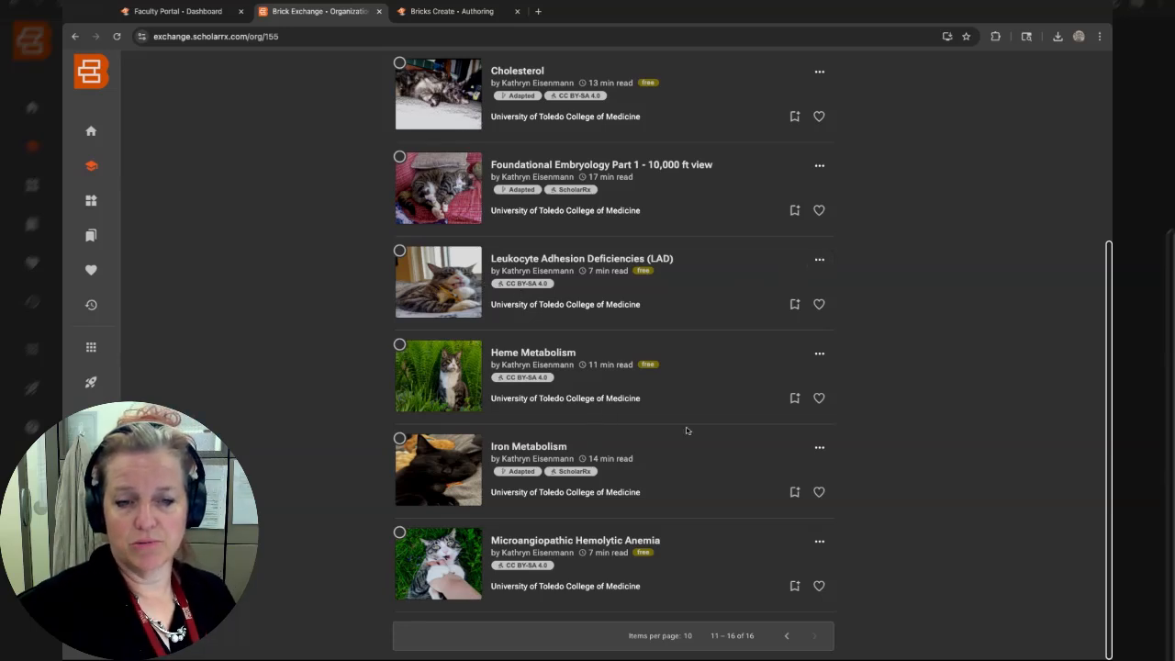
scroll(724, 425, "up", 3)
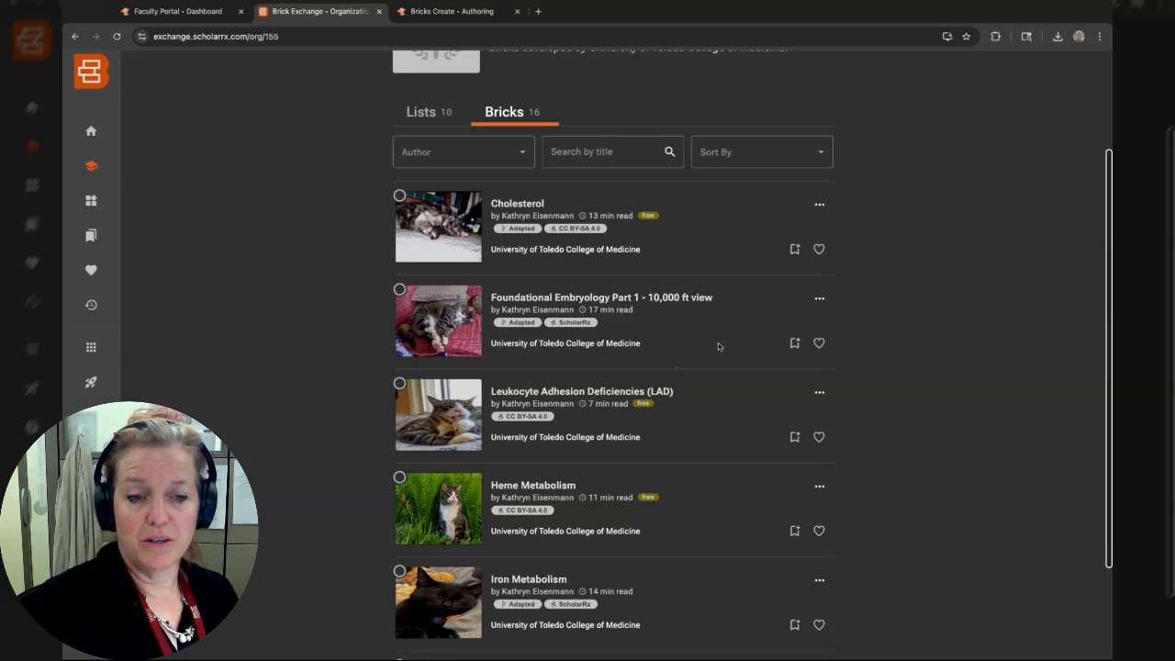
View statistics for the Foundational Embryology Part 1 - 10,000 ft view brick, inspect its audience filter, and close it.
left_click(819, 300)
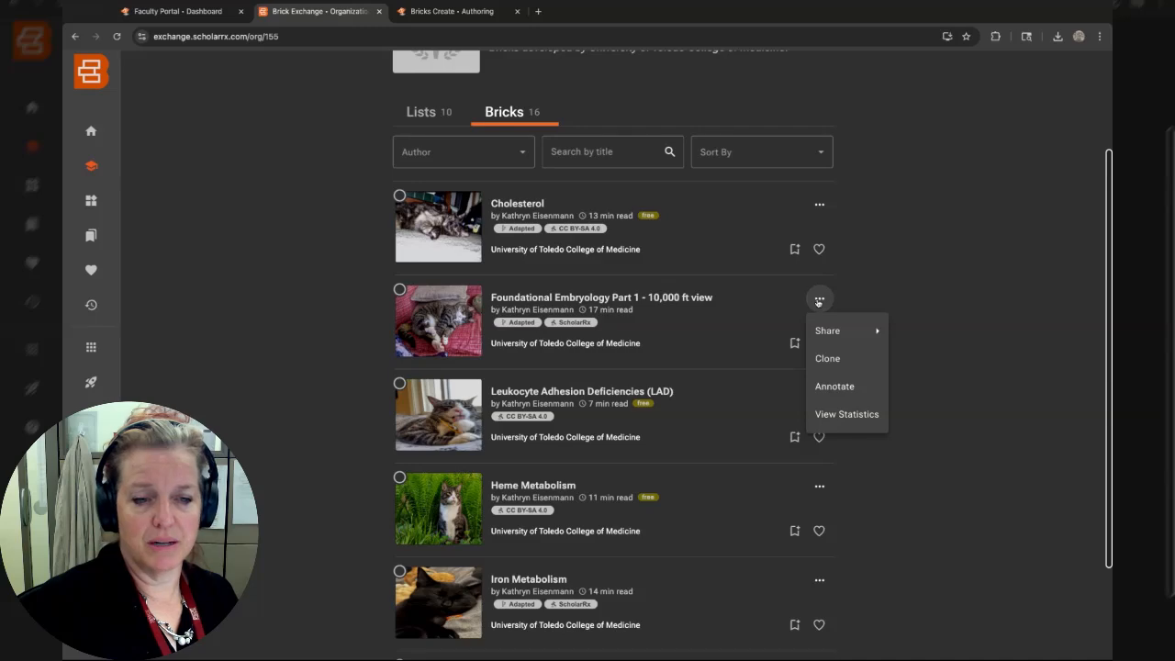
left_click(837, 414)
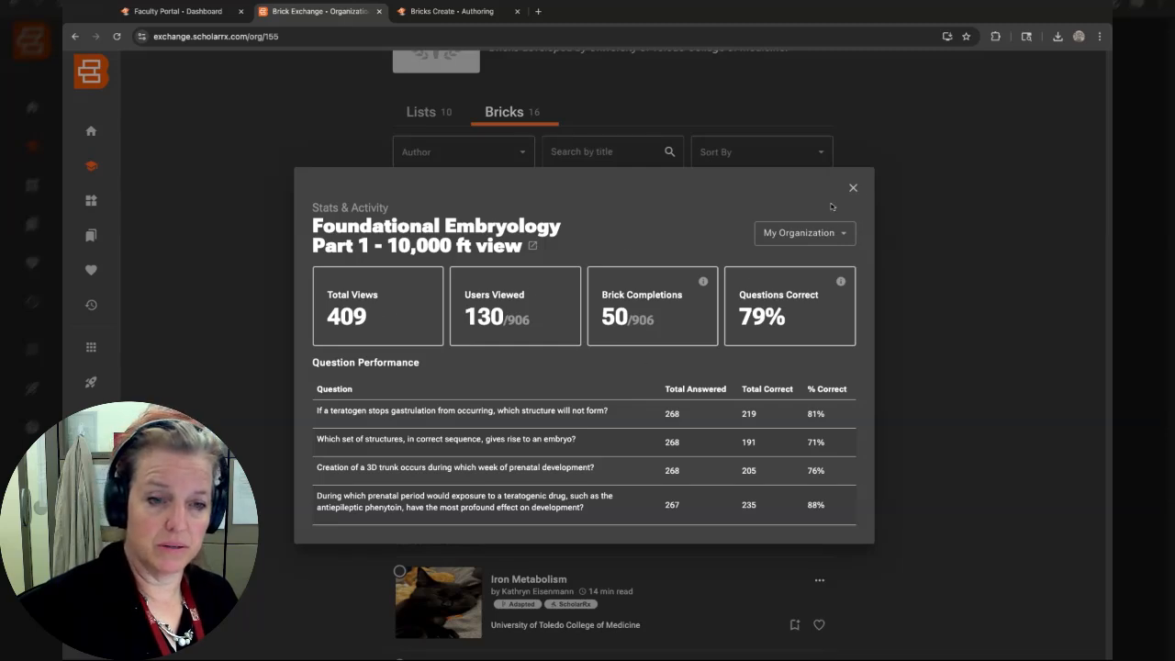
left_click(839, 236)
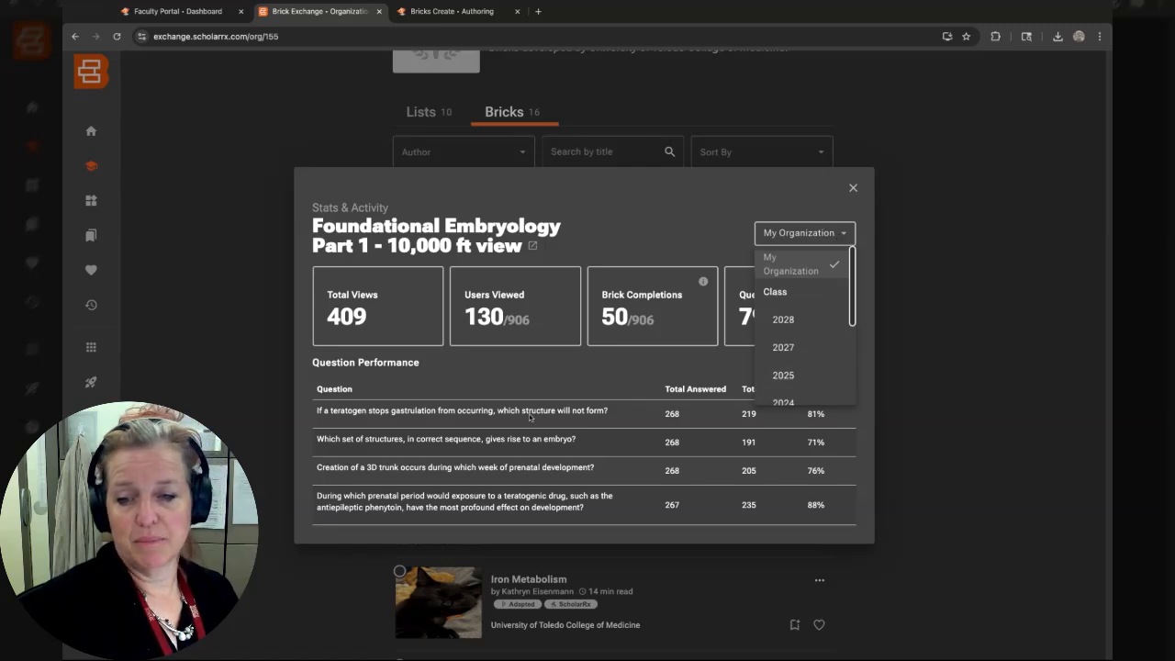
left_click(854, 189)
left_click(852, 189)
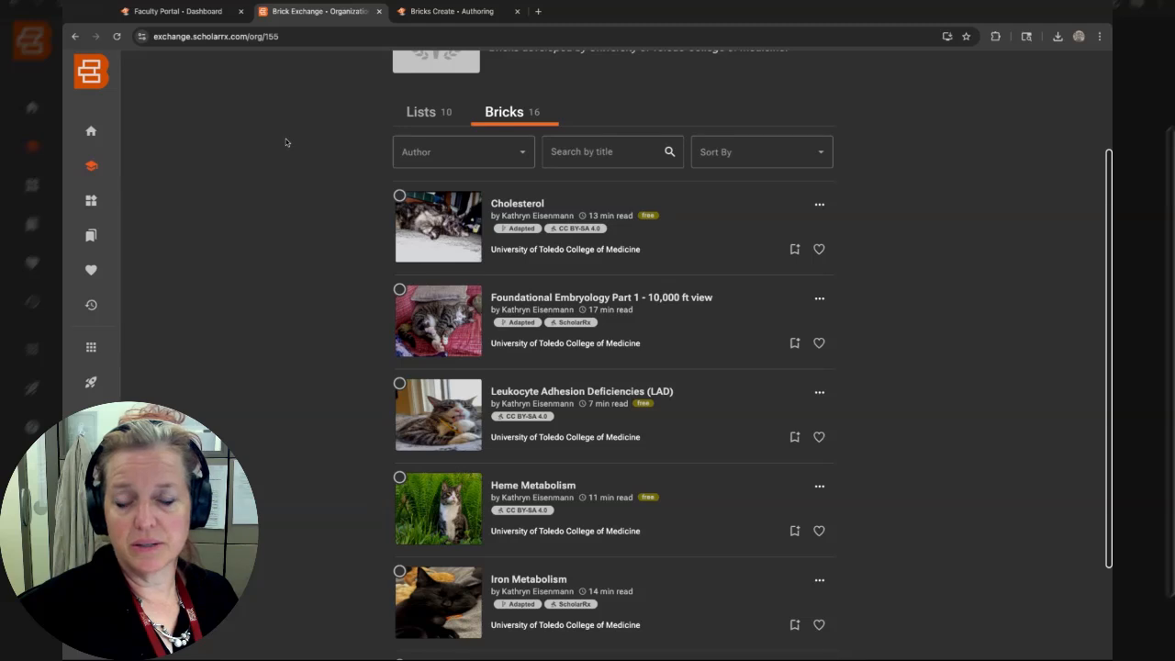
Open the reading Lists page and scroll through all saved lists.
scroll(293, 147, "up", 3)
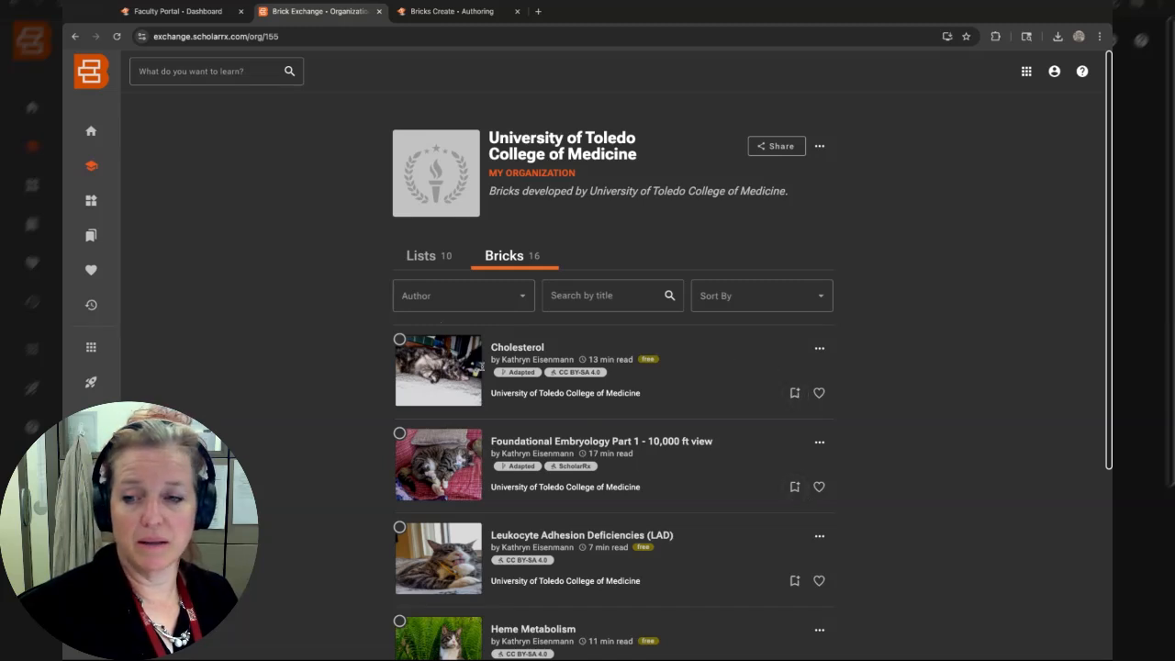
left_click(91, 237)
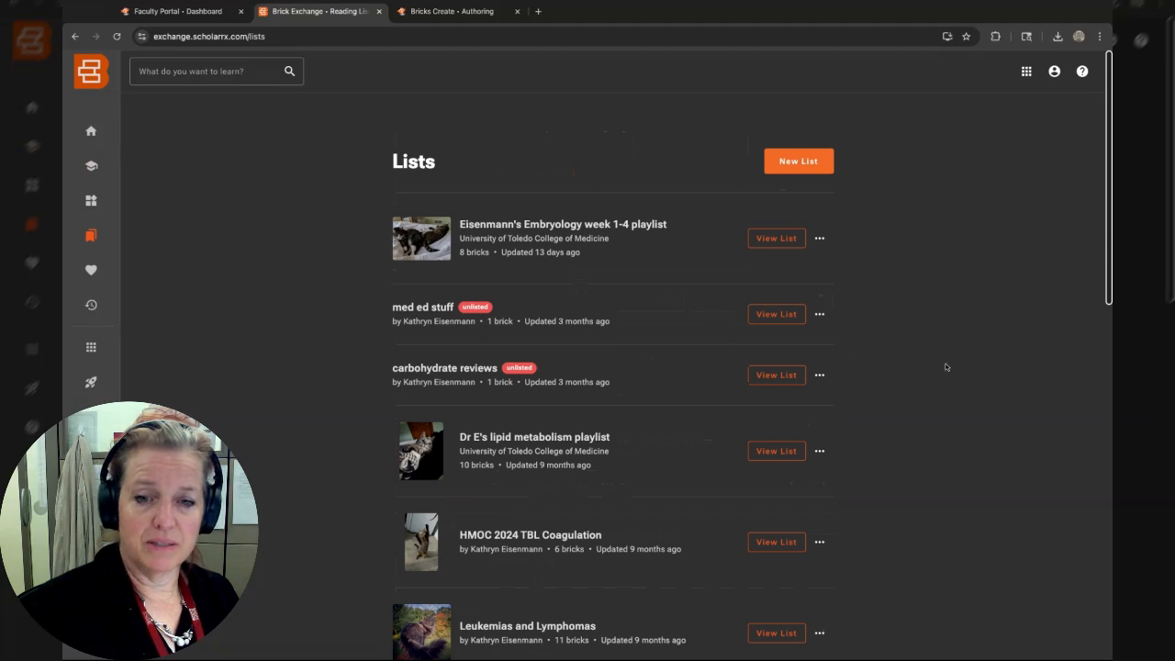
scroll(950, 377, "down", 3)
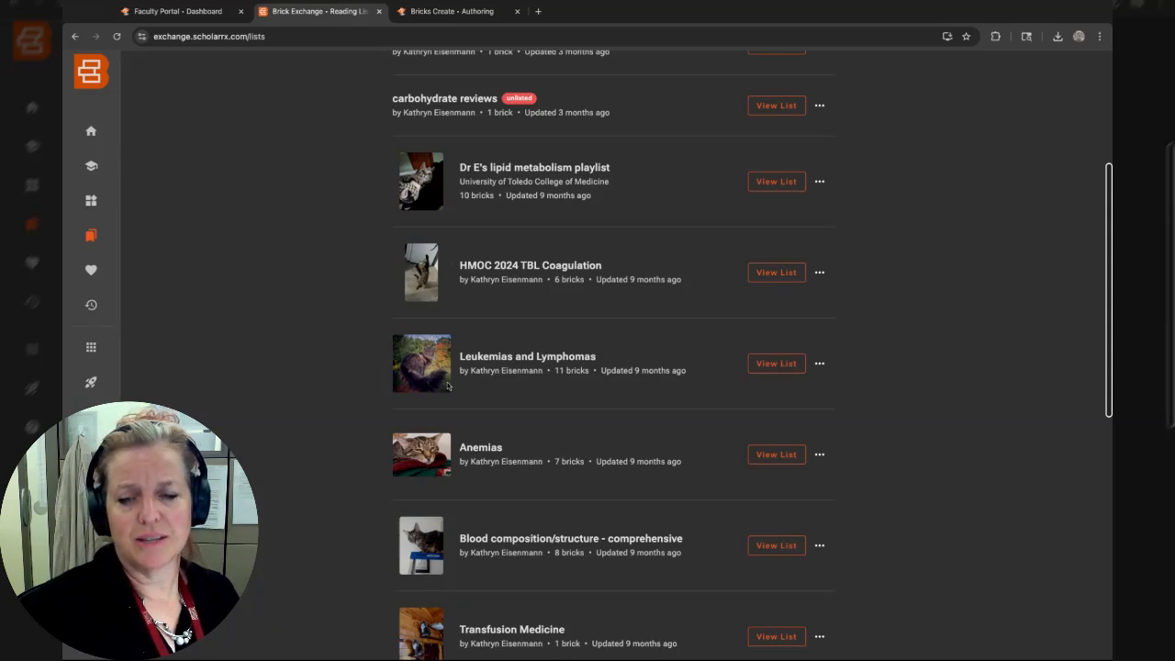
scroll(447, 386, "down", 6)
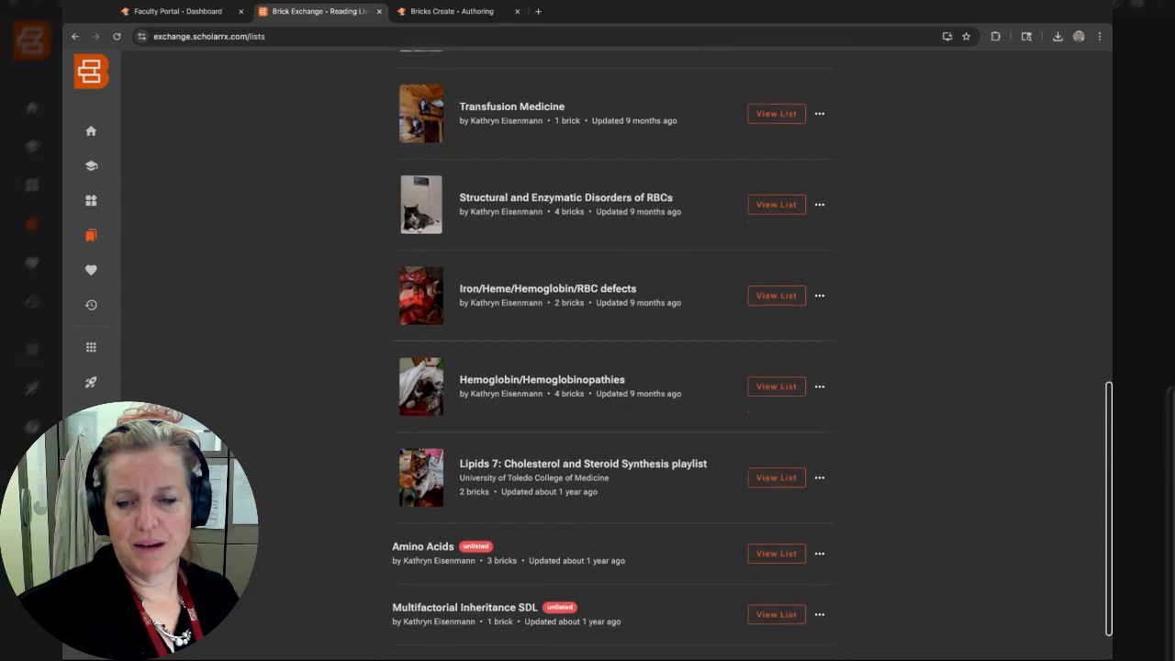
scroll(446, 416, "down", 1)
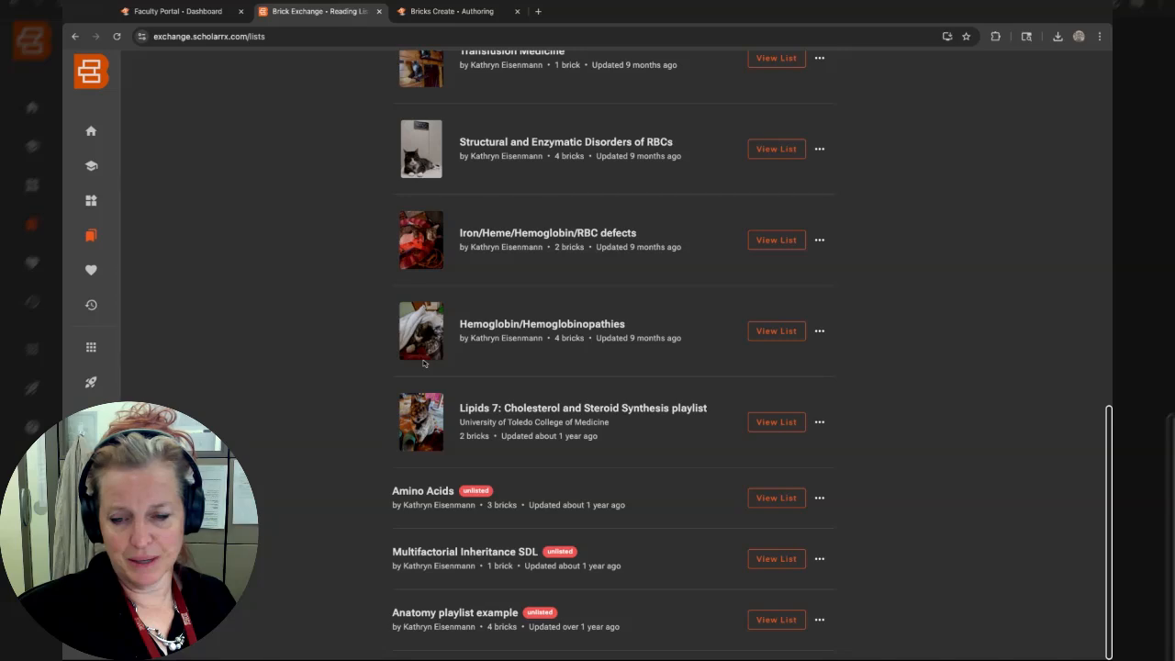
scroll(424, 363, "up", 2)
scroll(618, 425, "down", 2)
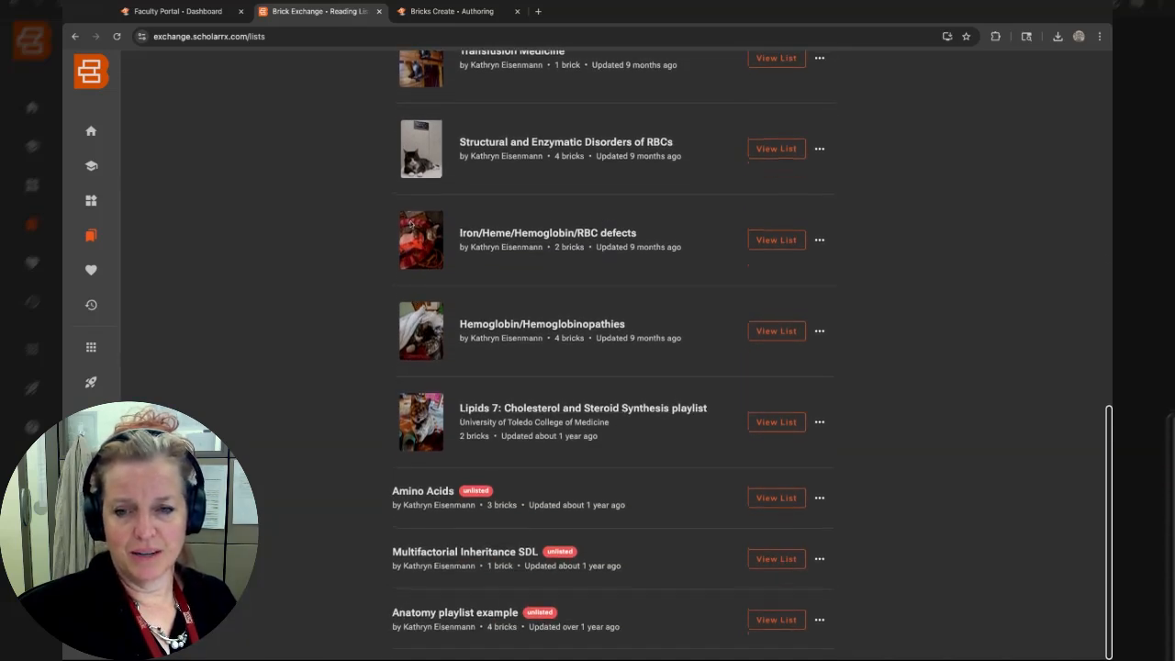
scroll(404, 158, "up", 5)
scroll(405, 158, "up", 4)
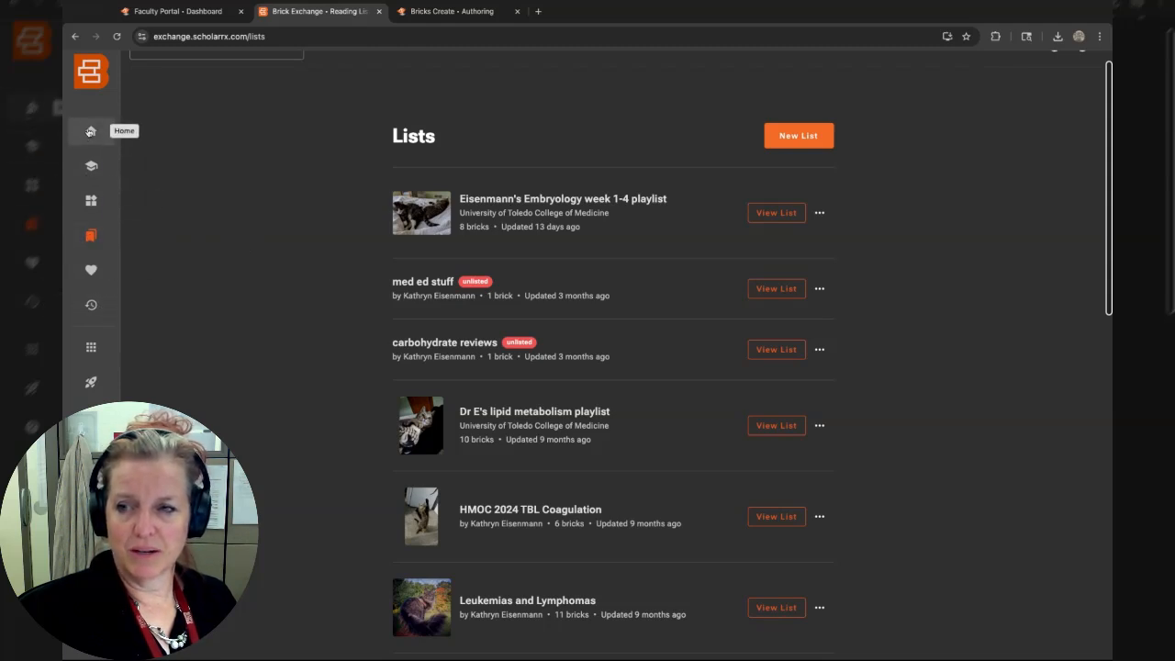
Go to Brick Exchange home, then open Bricks Create from the faculty portal and review its dashboard charts.
left_click(90, 131)
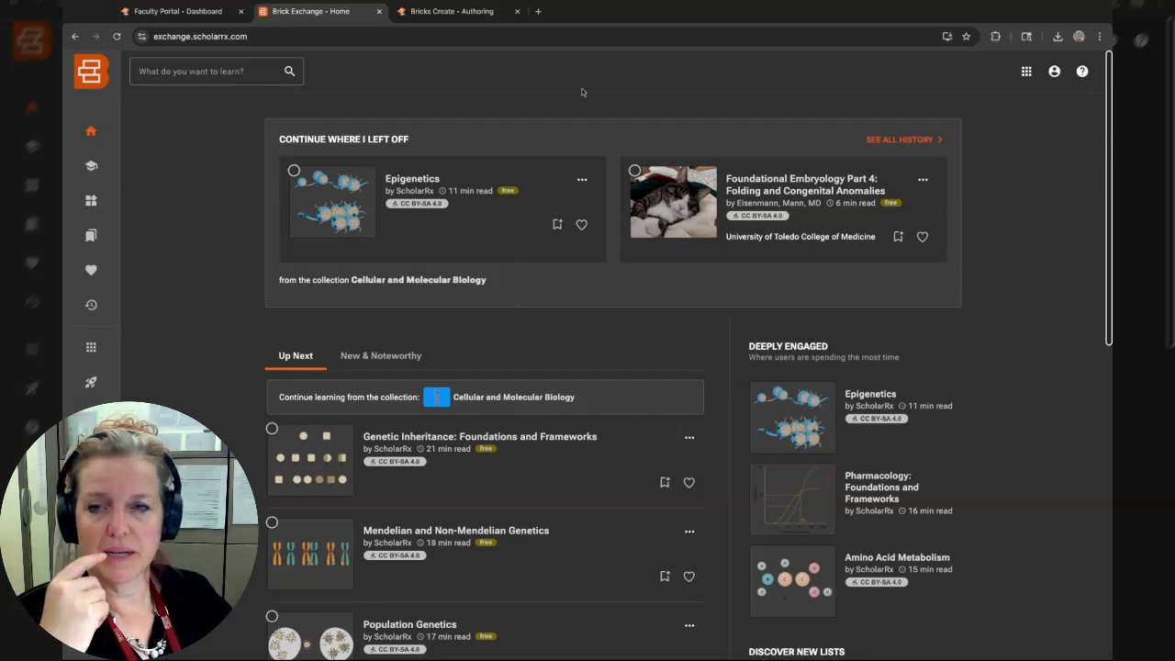
left_click(221, 11)
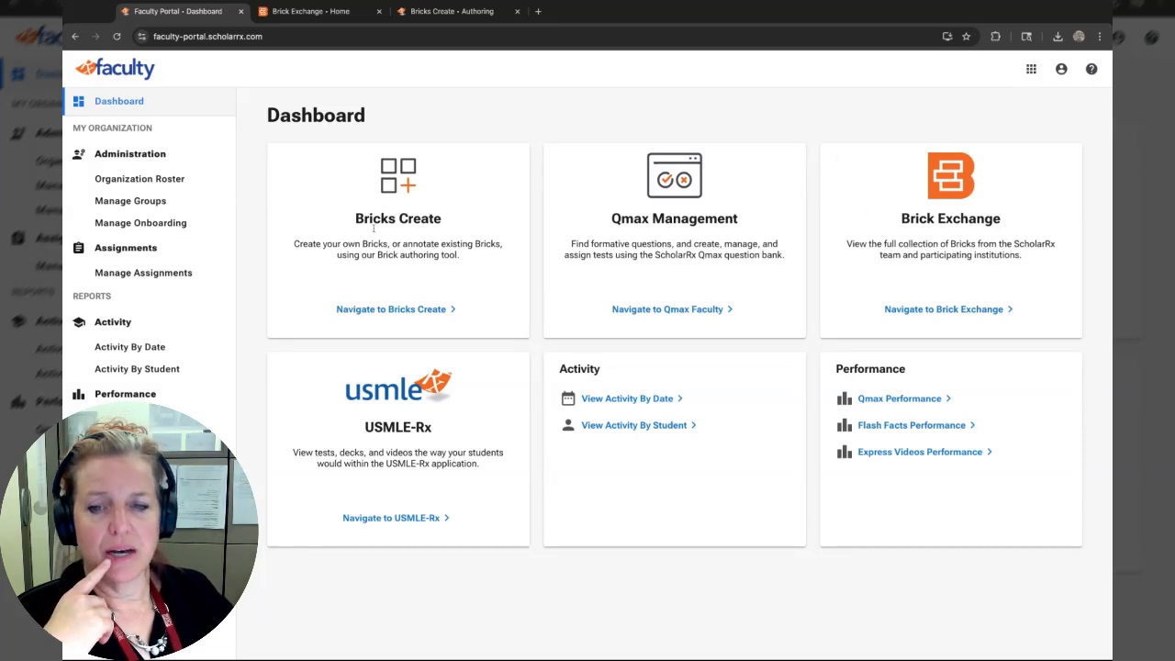
left_click(422, 310)
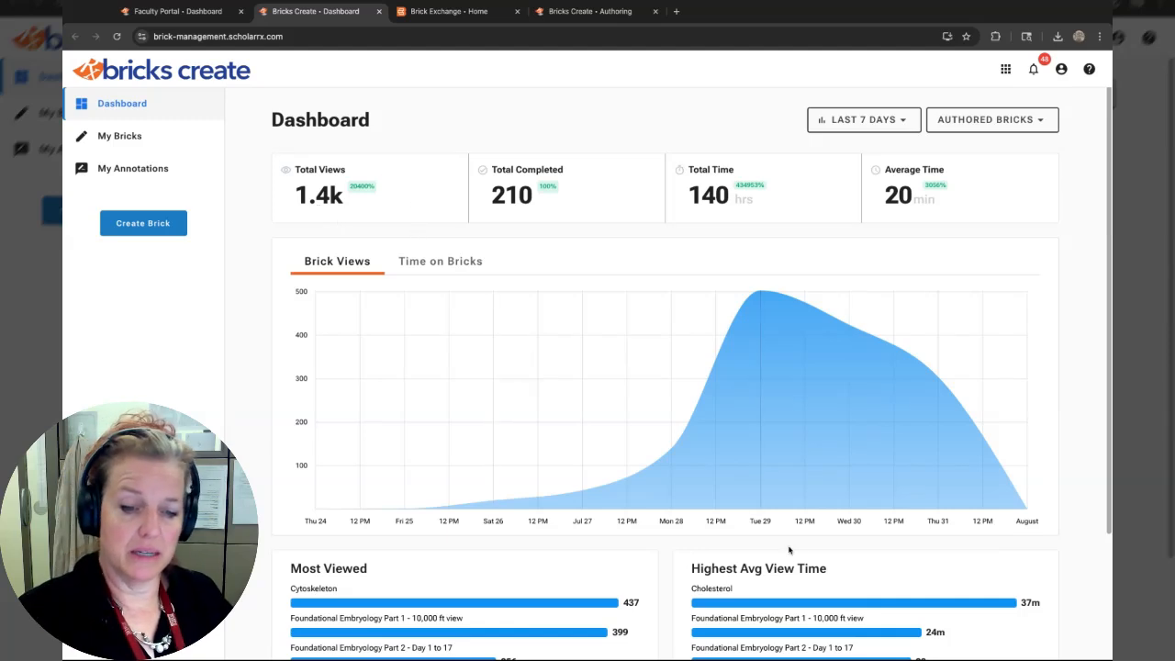
scroll(612, 435, "down", 3)
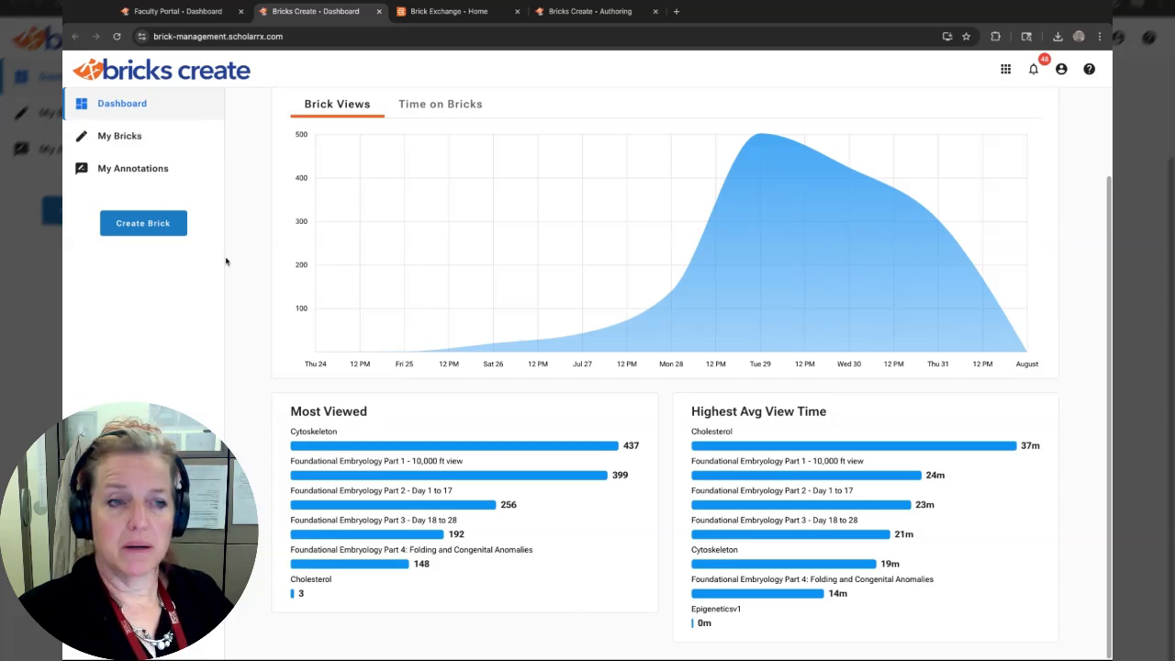
scroll(383, 262, "up", 1)
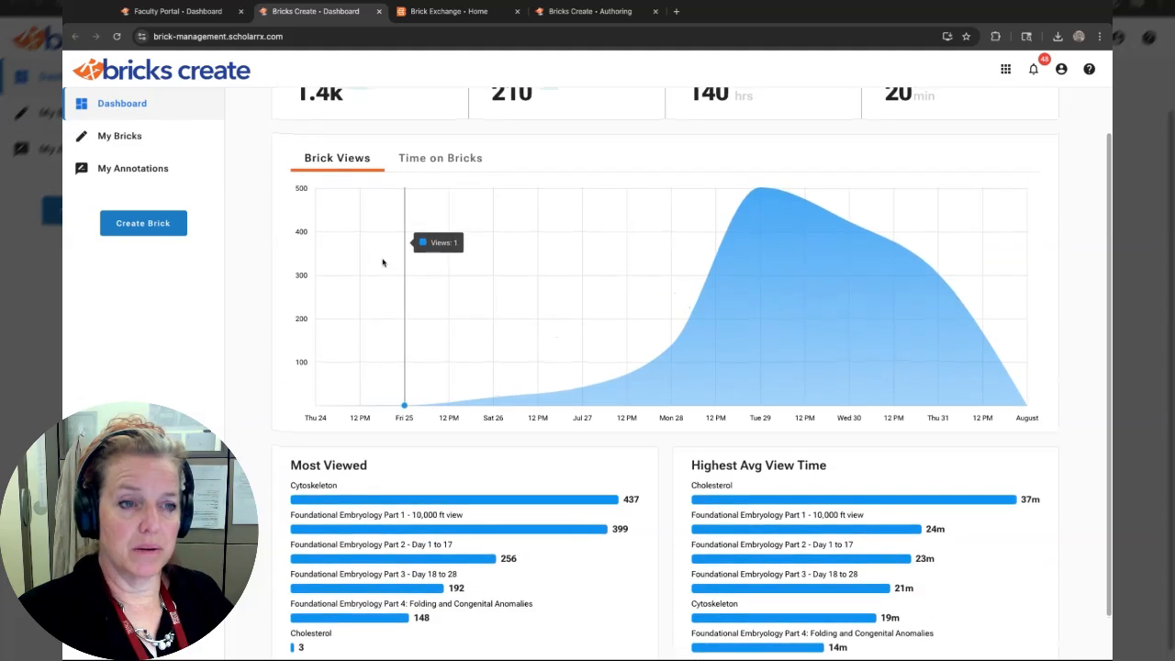
Open My Bricks, scroll through the authored bricks, and open the notifications panel.
left_click(119, 136)
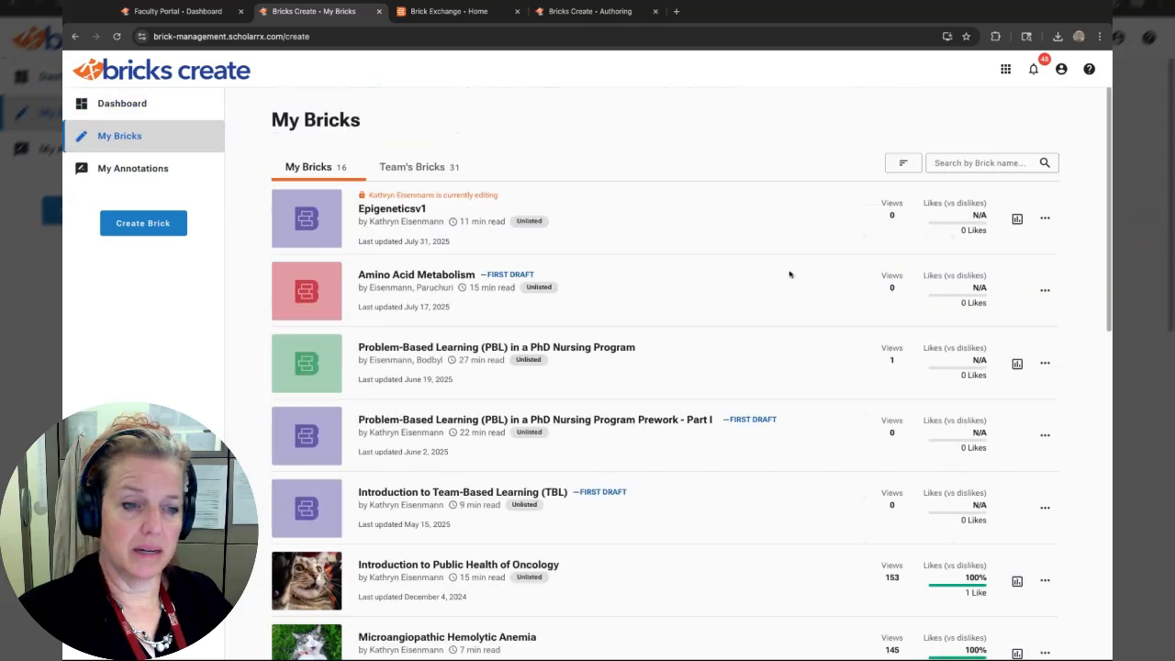
scroll(866, 443, "down", 5)
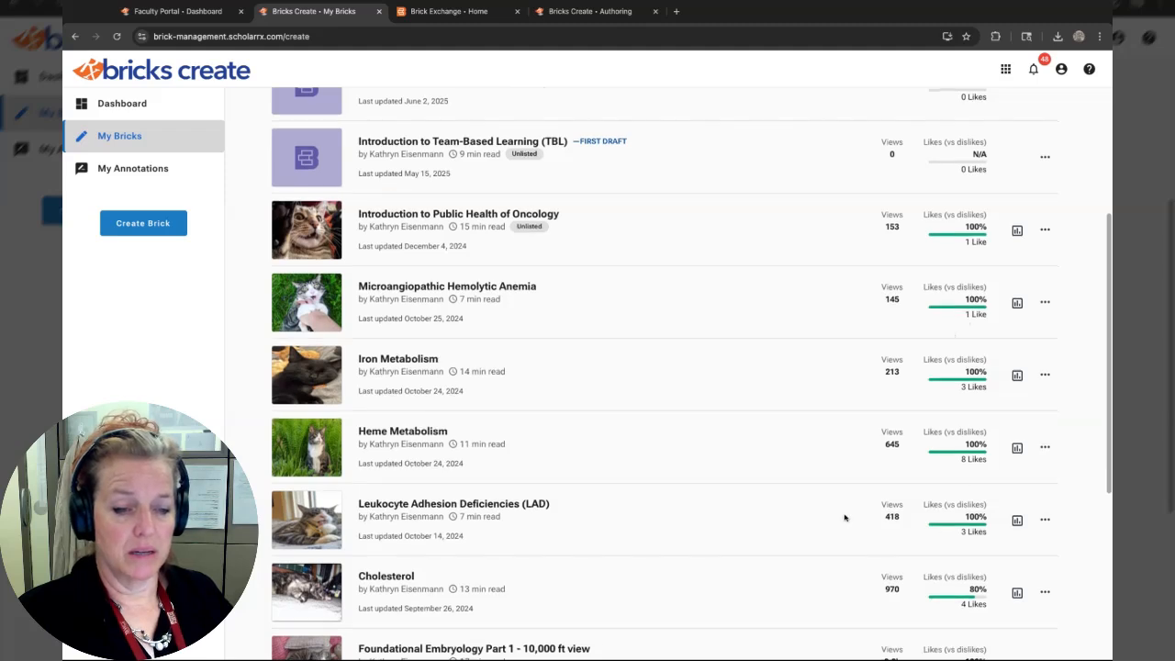
scroll(844, 514, "down", 2)
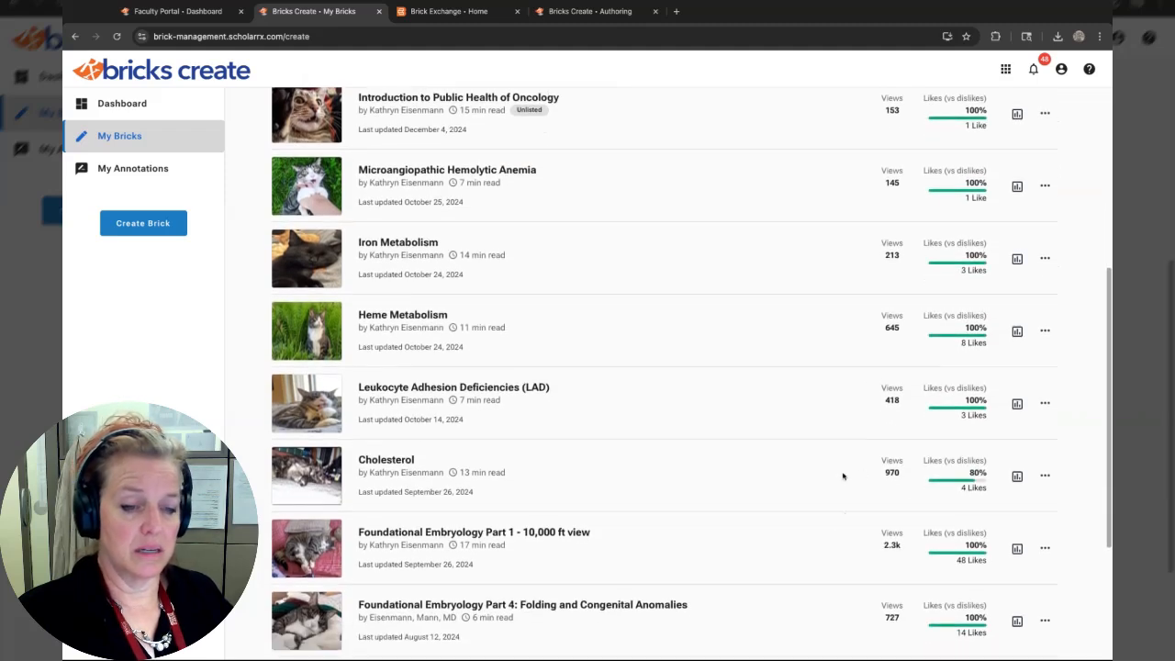
scroll(842, 475, "down", 3)
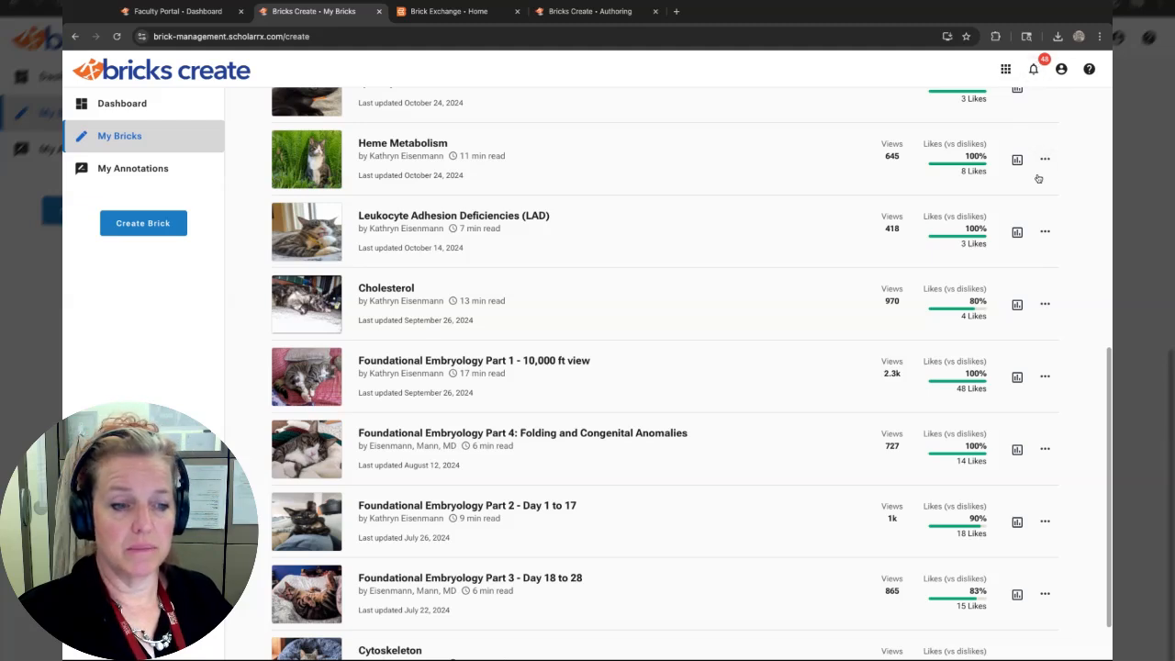
left_click(1036, 69)
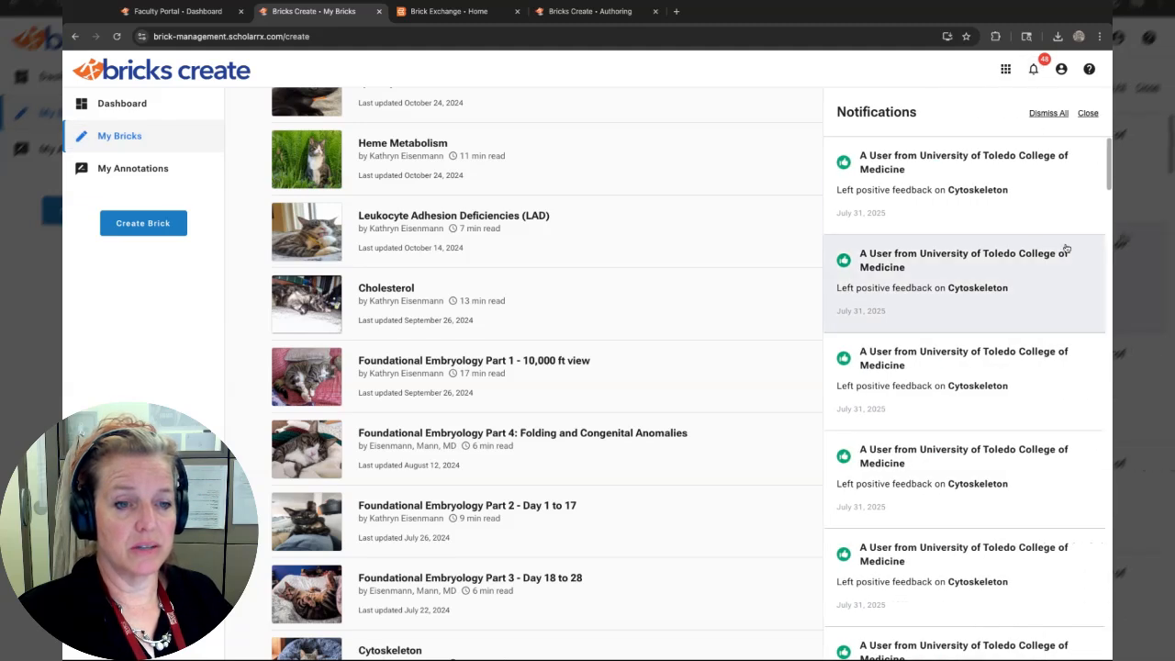
Scroll through the feedback notifications and close the notifications panel.
scroll(1014, 575, "down", 10)
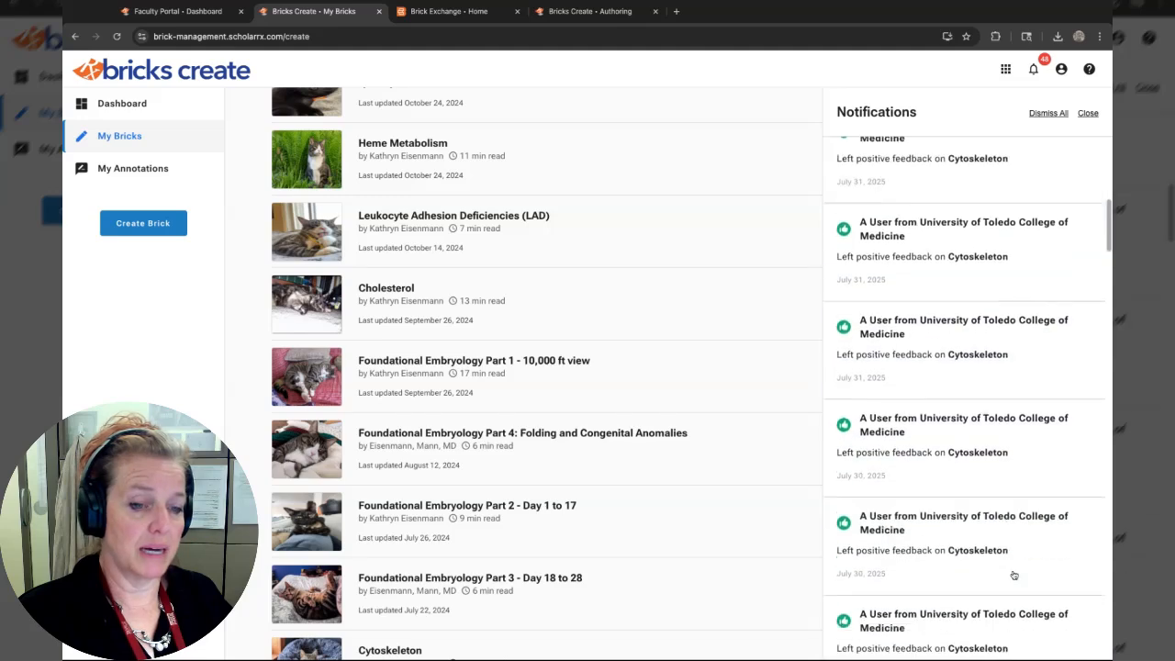
scroll(964, 459, "down", 10)
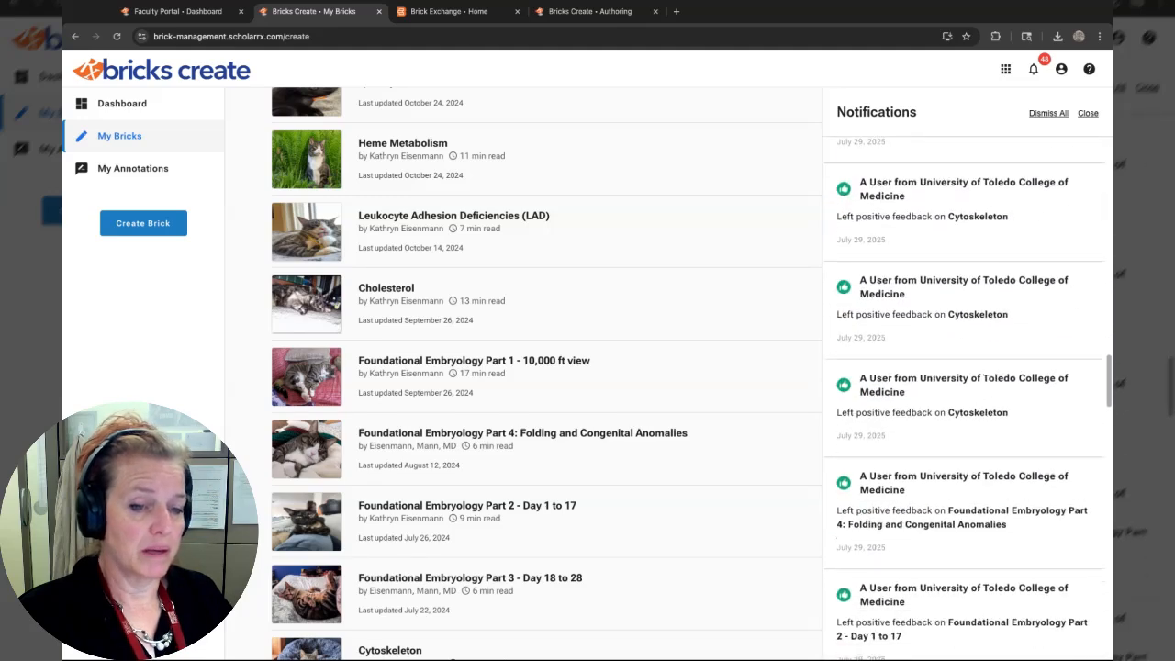
scroll(964, 459, "down", 8)
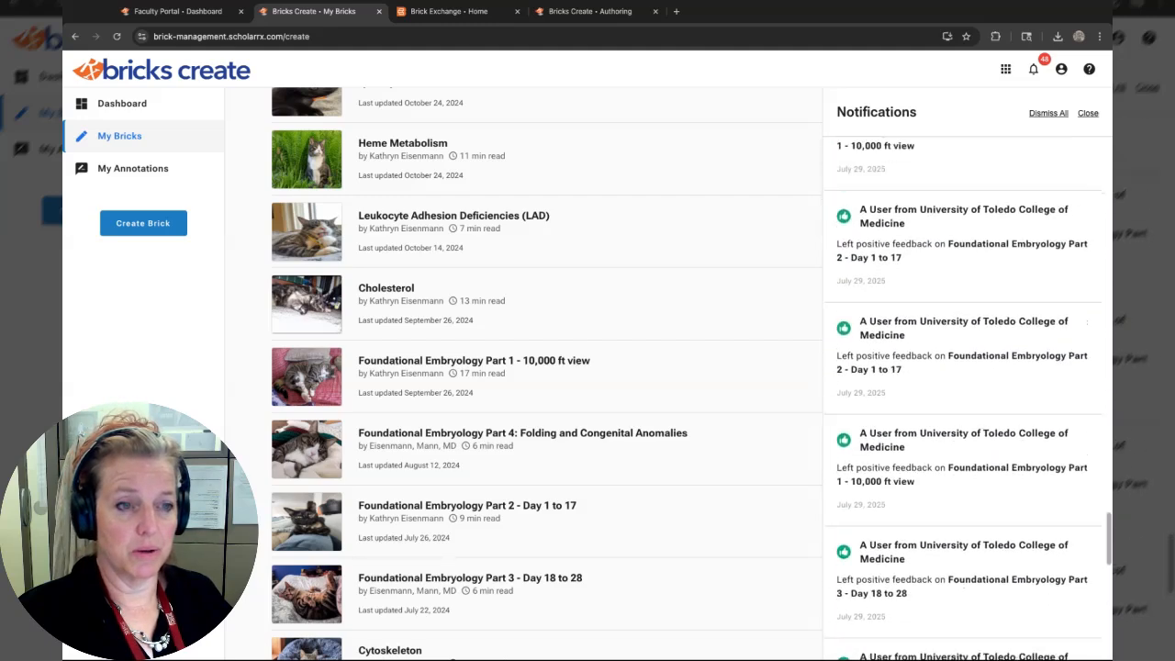
scroll(998, 201, "up", 15)
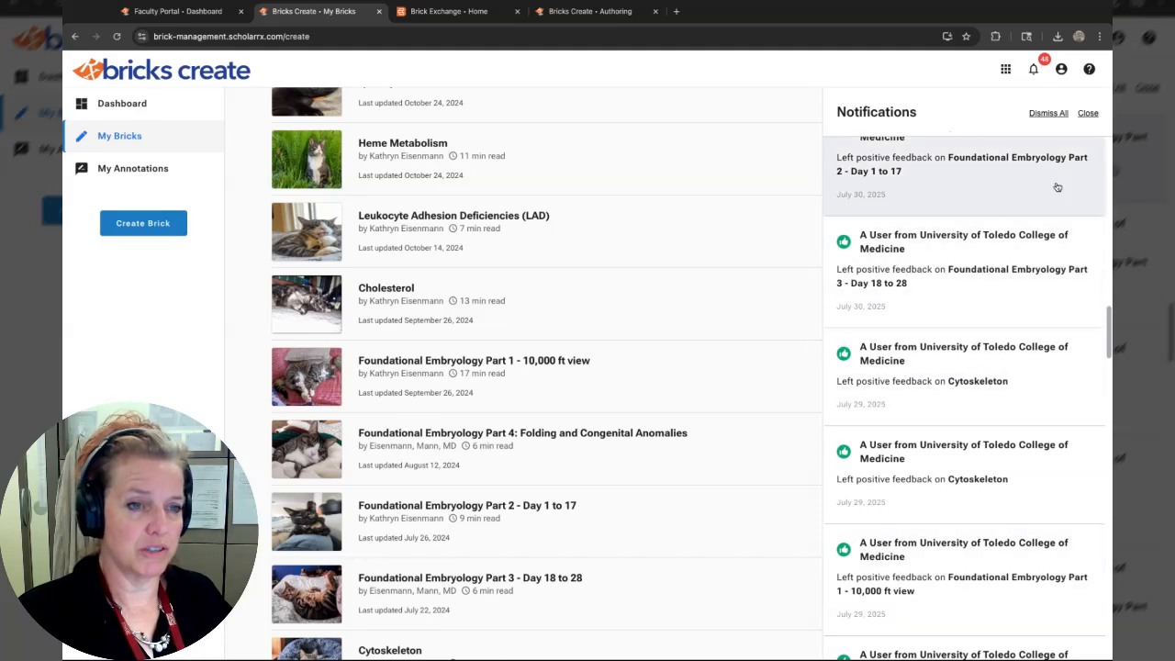
left_click(1090, 120)
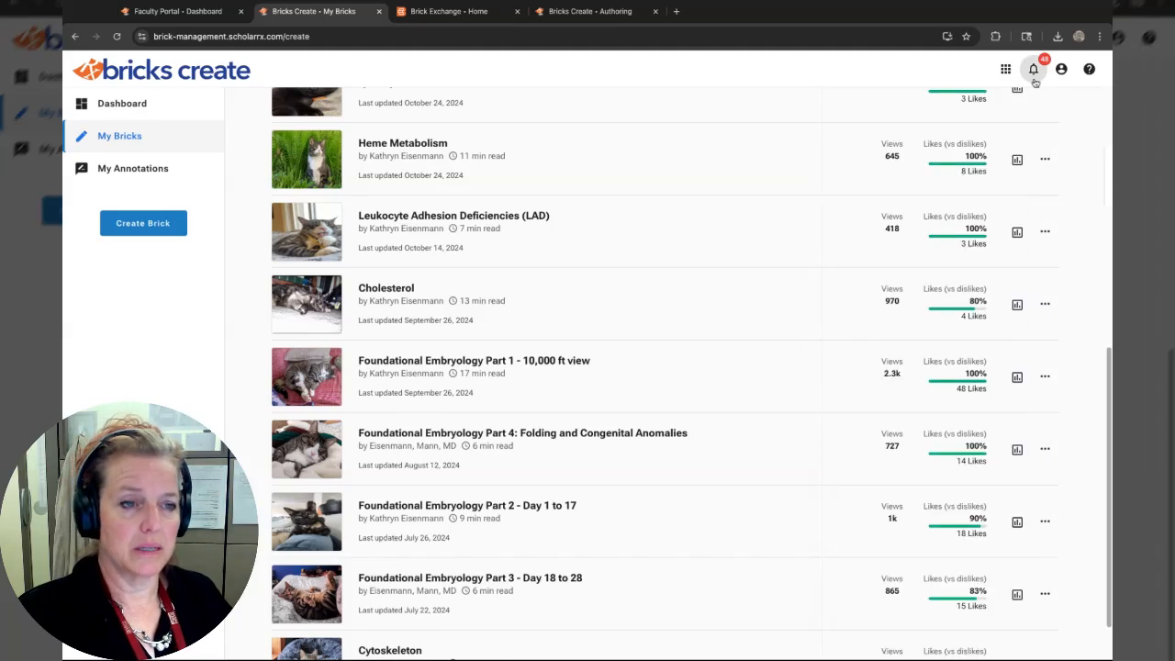
Open the more-actions menu for the Heme Metabolism brick to review its options, then dismiss it.
left_click(1044, 160)
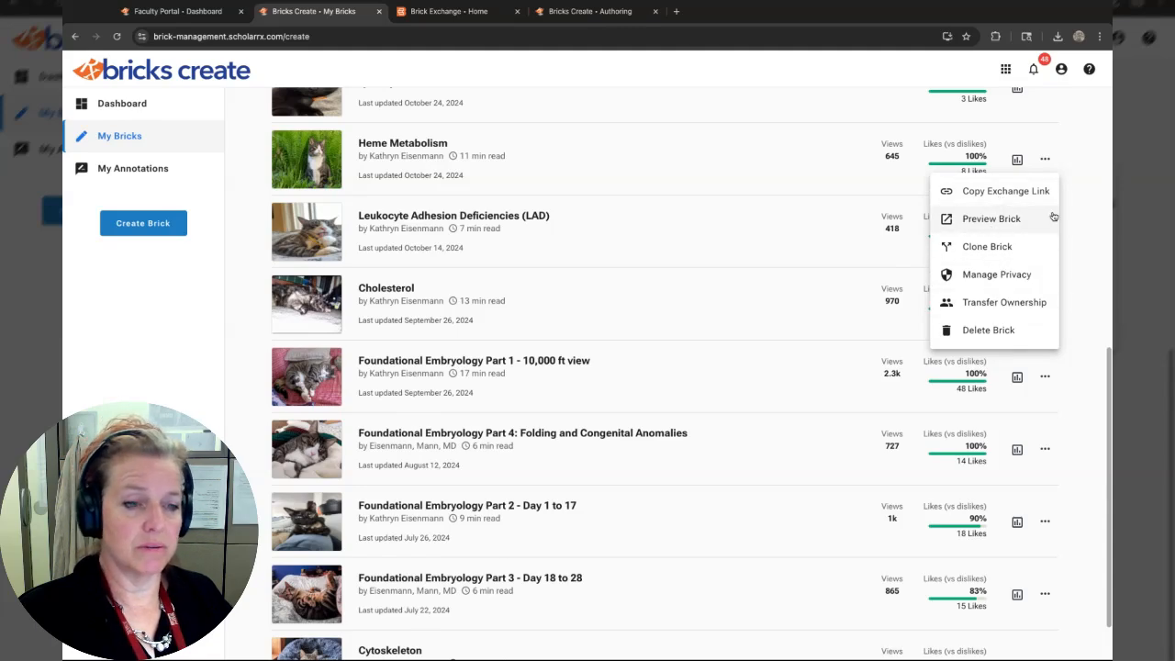
left_click(755, 357)
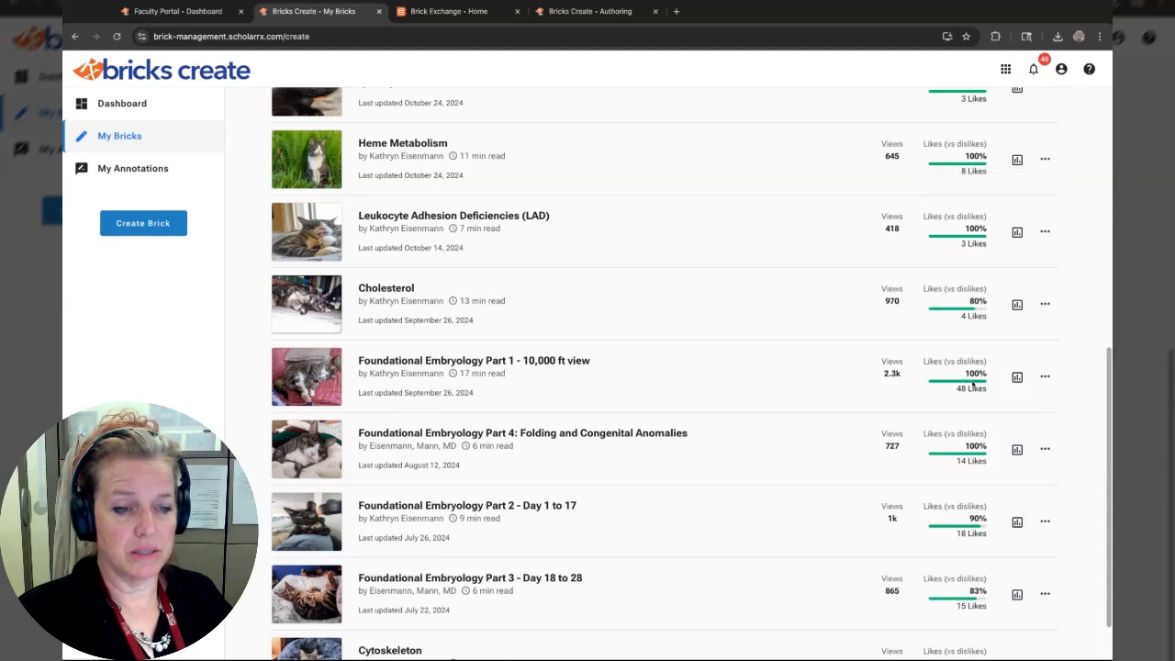